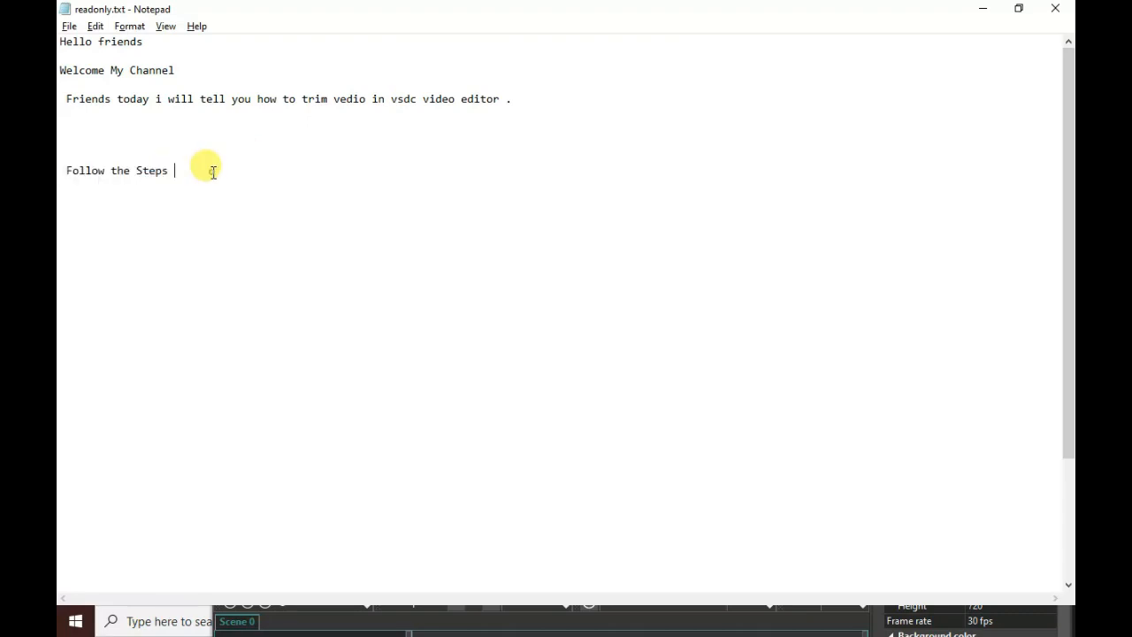
Step: Complete the "Follow the Steps" line with "ok." and save the note
text(ok.)
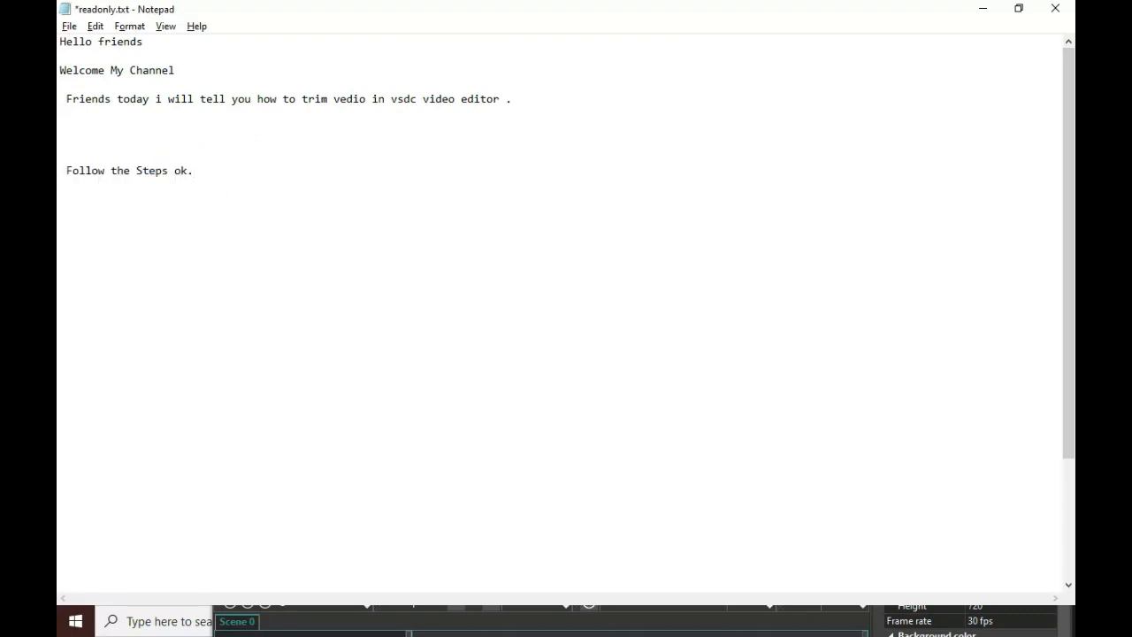
key(ctrl+s)
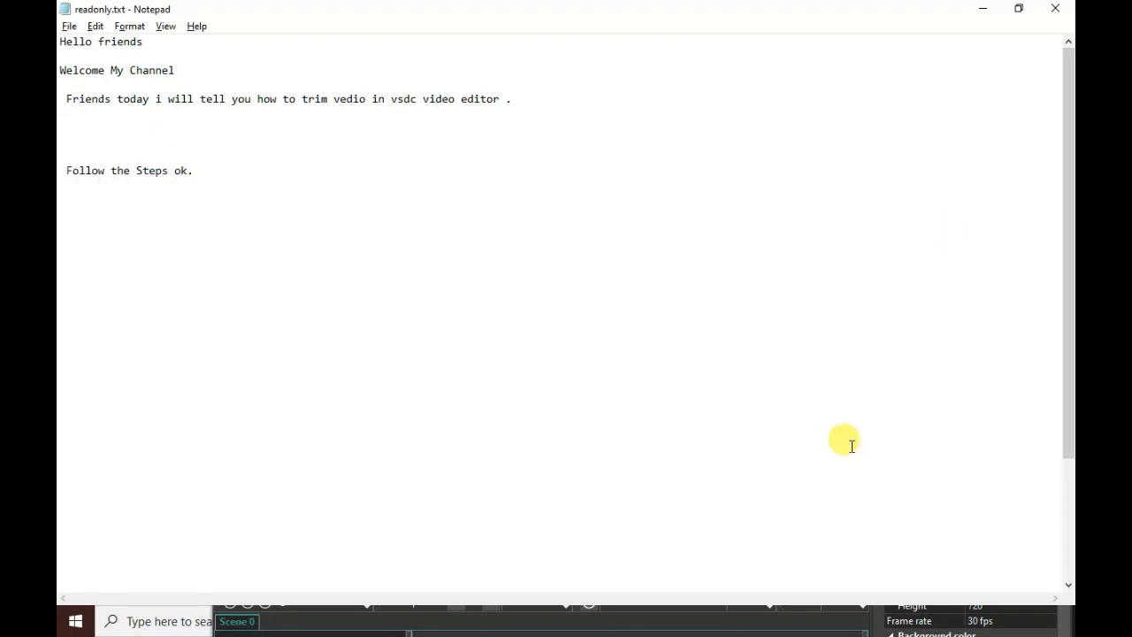
Step: Add the line "open your vsdc Editor" below "Follow the Steps ok." in the note
click(972, 9)
drag(854, 361, 838, 96)
key(alt+Tab)
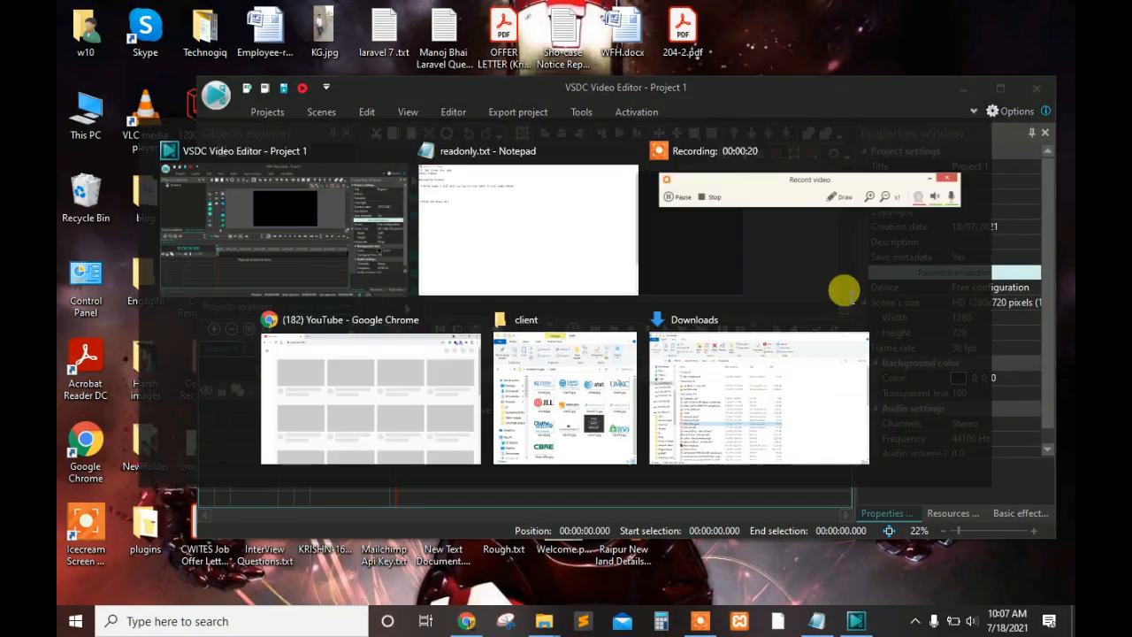
key(Return)
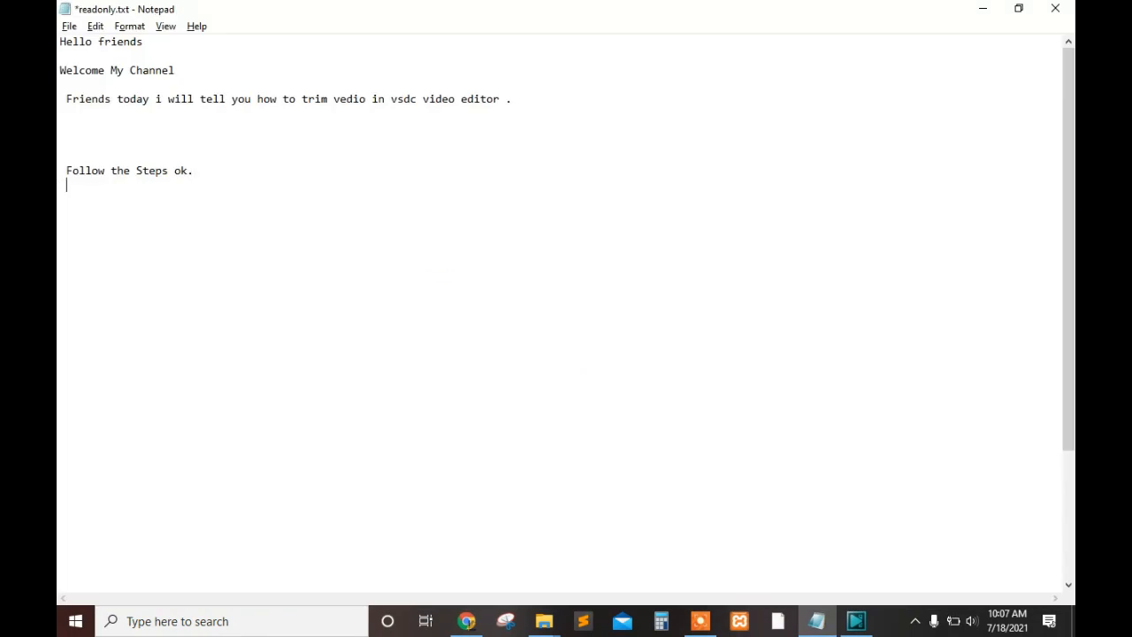
text(open your vsdc Edit)
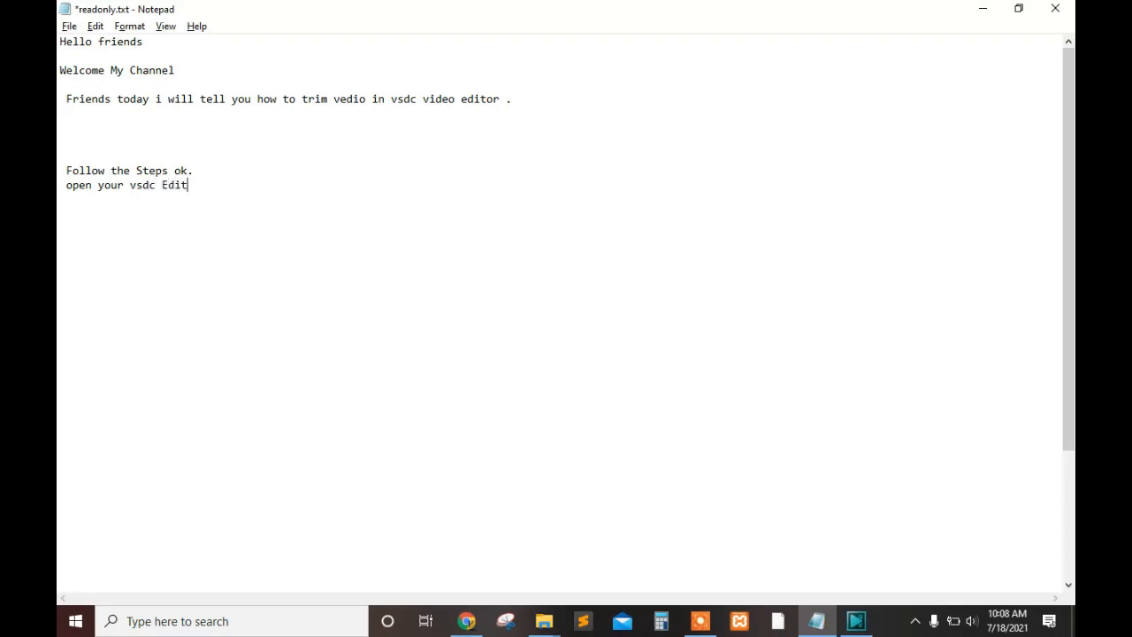
text(or)
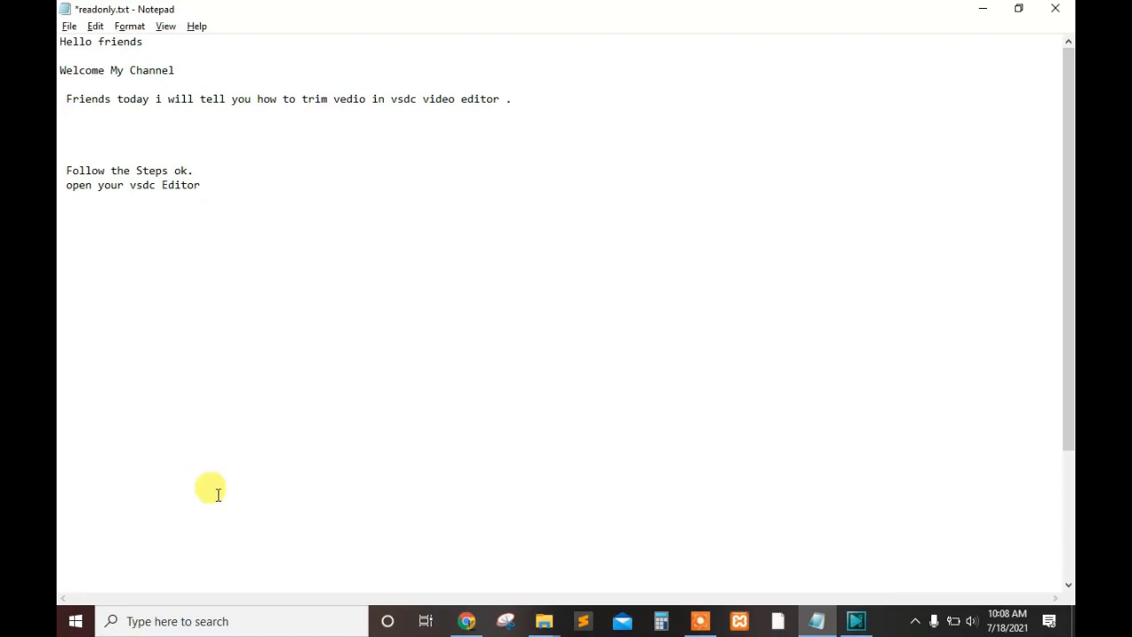
Step: Switch to VSDC Video Editor and choose Car Status 1 - Copy.mp4 from Downloads as the video to add
click(855, 620)
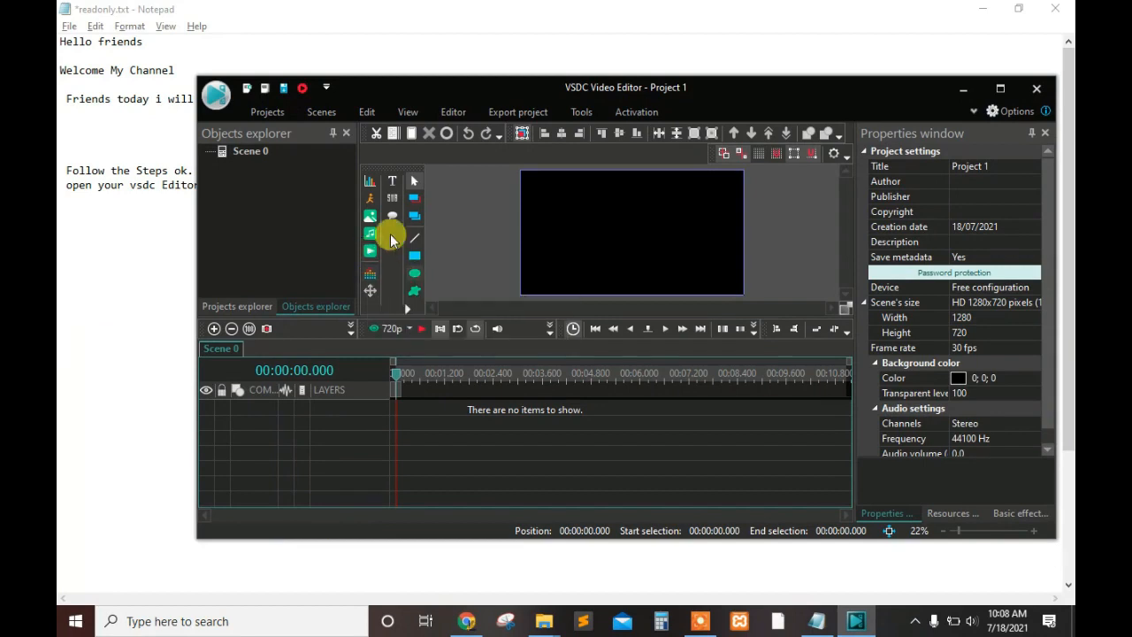
click(376, 252)
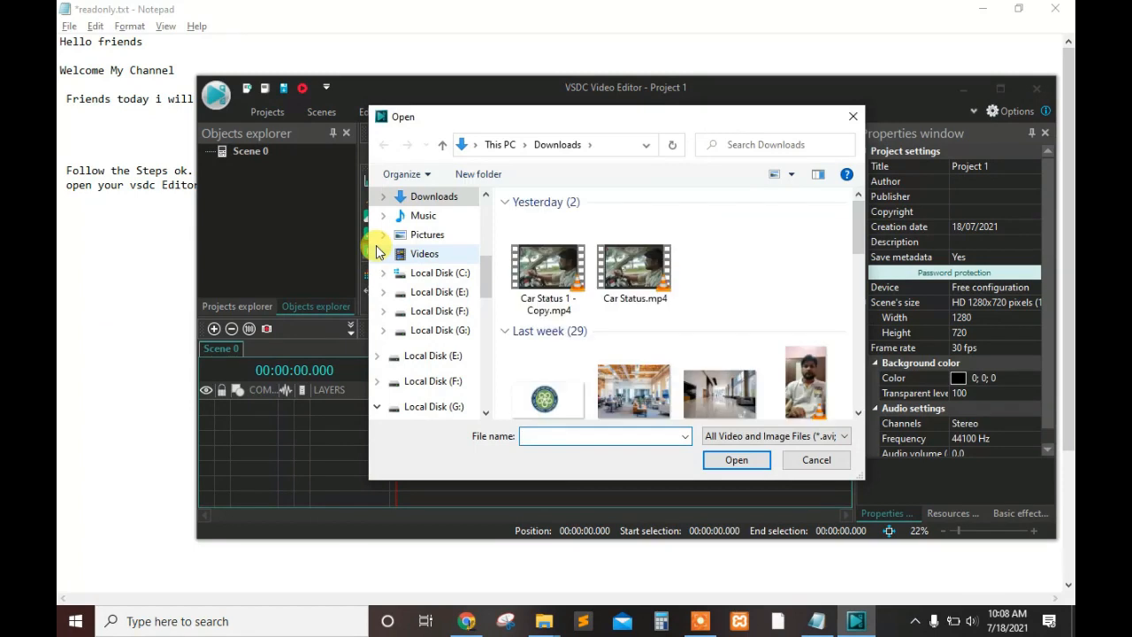
click(577, 301)
click(736, 458)
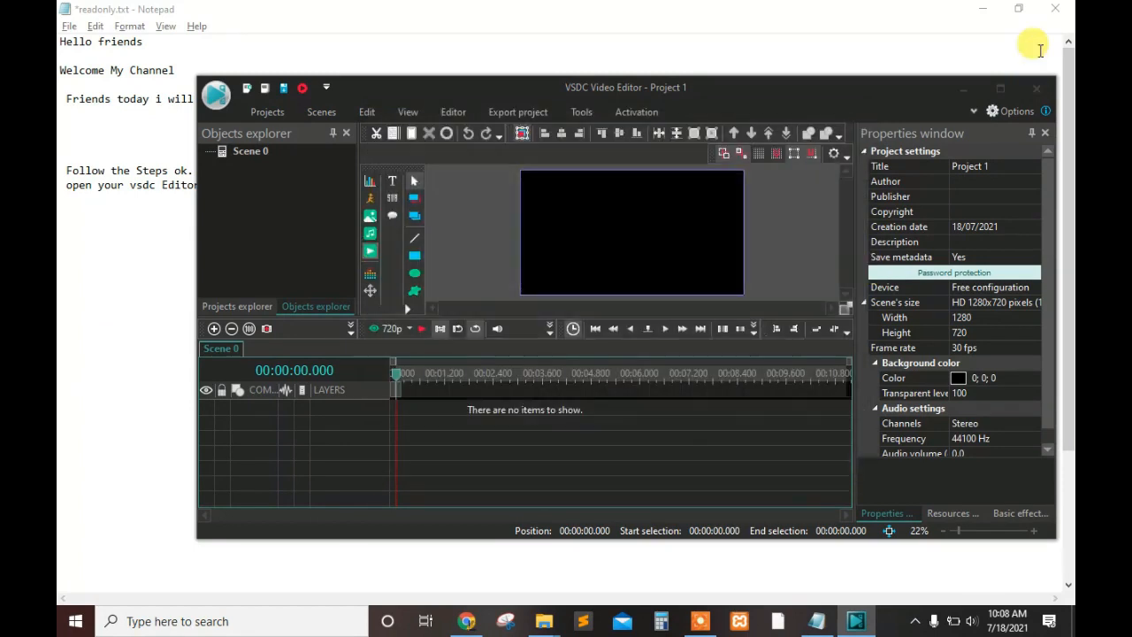
click(975, 8)
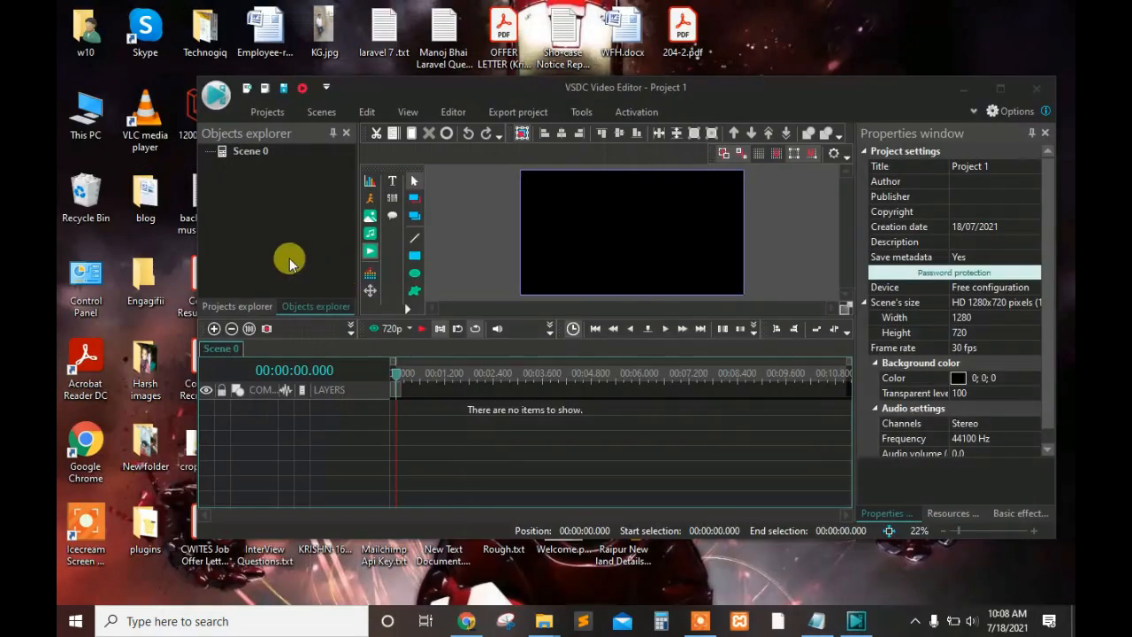
Step: Switch to Notepad and extend the "open your vsdc Editor" line with "click the add video icon and select the video ."
click(816, 620)
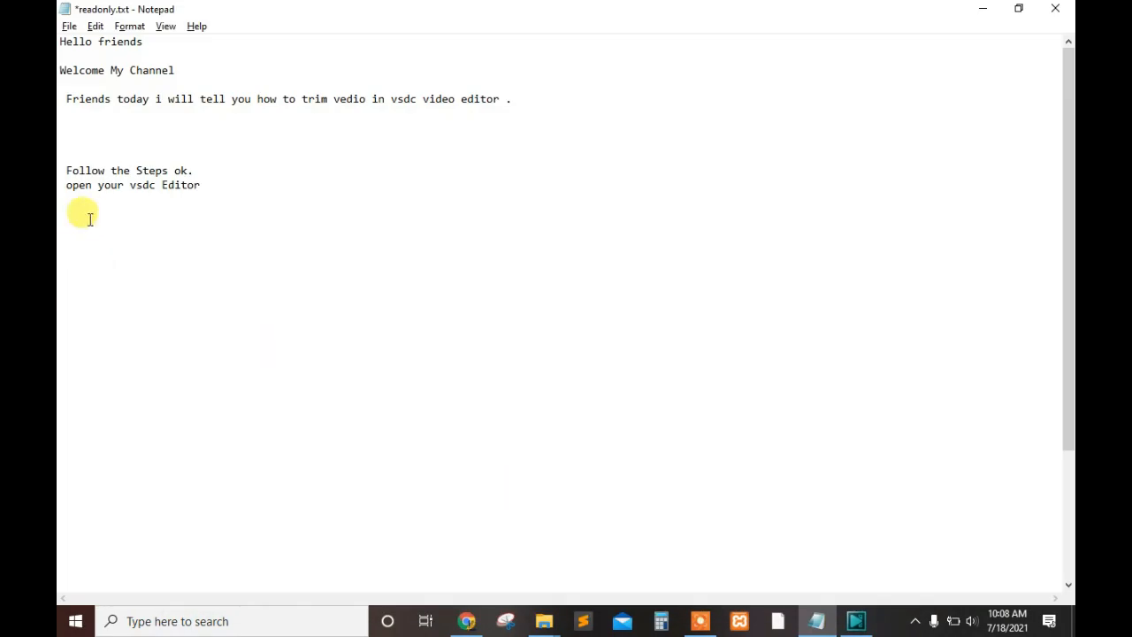
text(click the add)
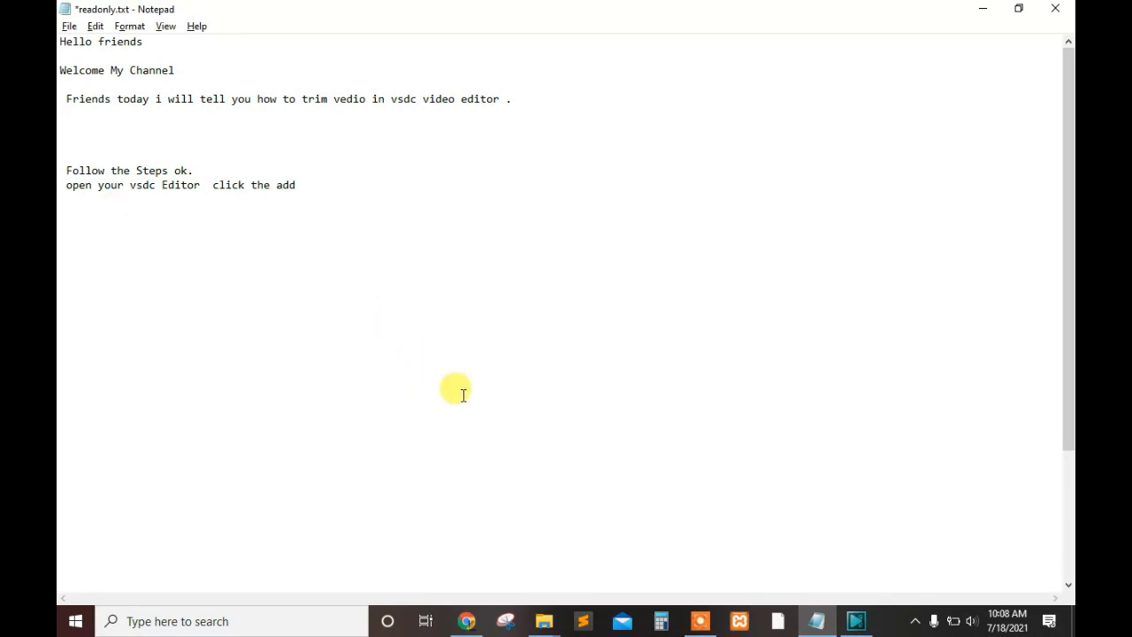
text(vedo)
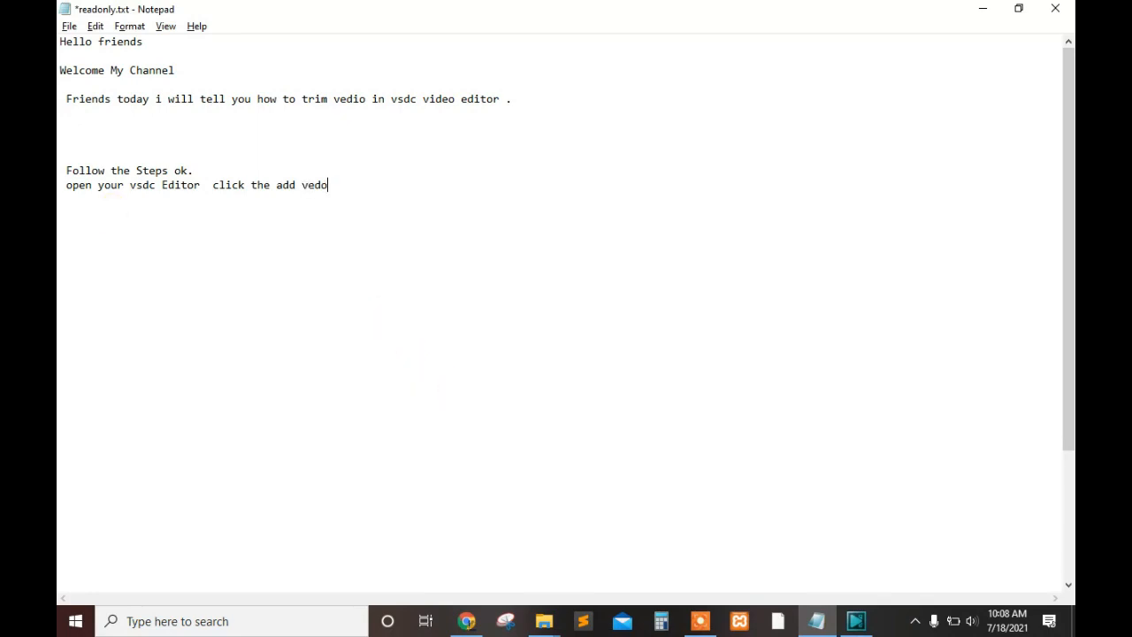
key(BackSpace)
key(BackSpace)
key(BackSpace)
text(ideo icon and select the )
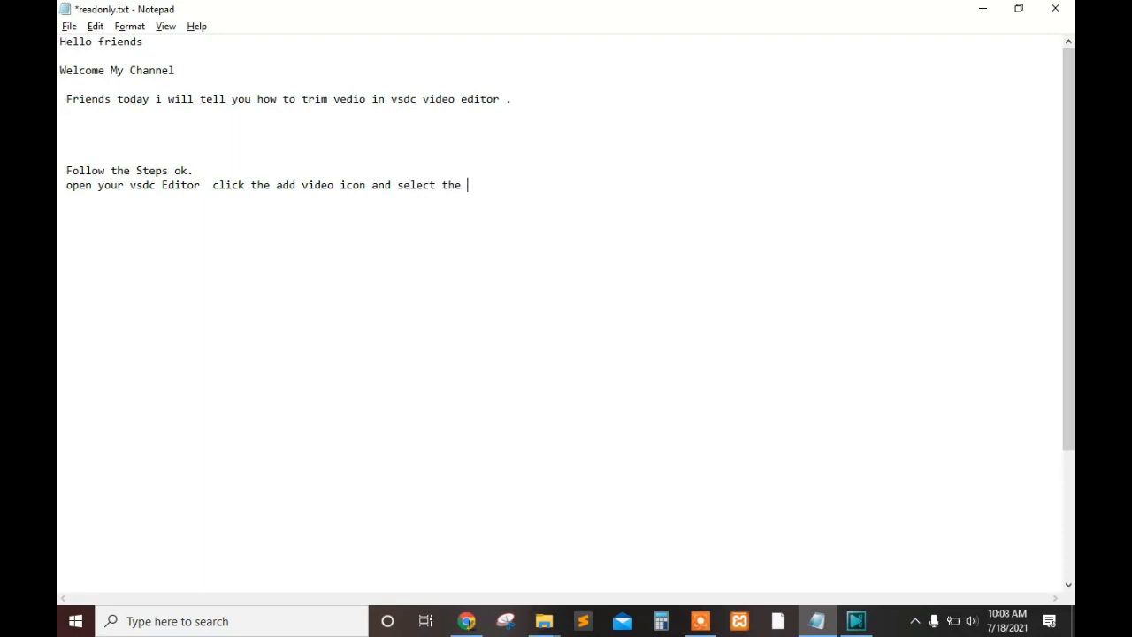
text(video .)
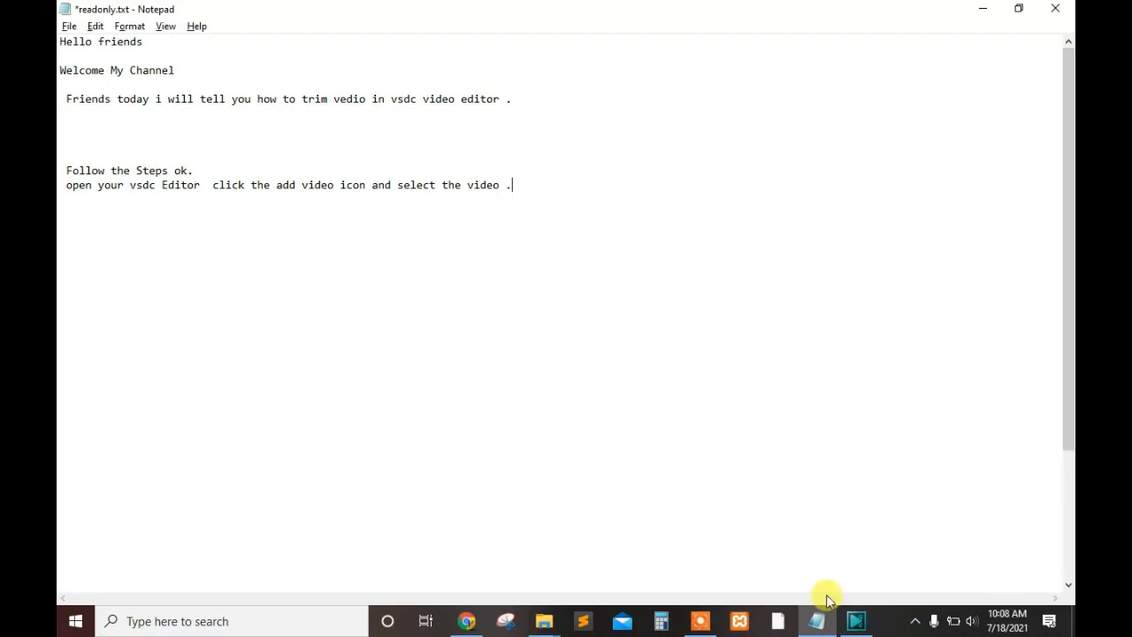
Step: In VSDC Video Editor, place the video from the cursor position on a new layer and play the preview, stopping at 00:00:40.766
click(854, 620)
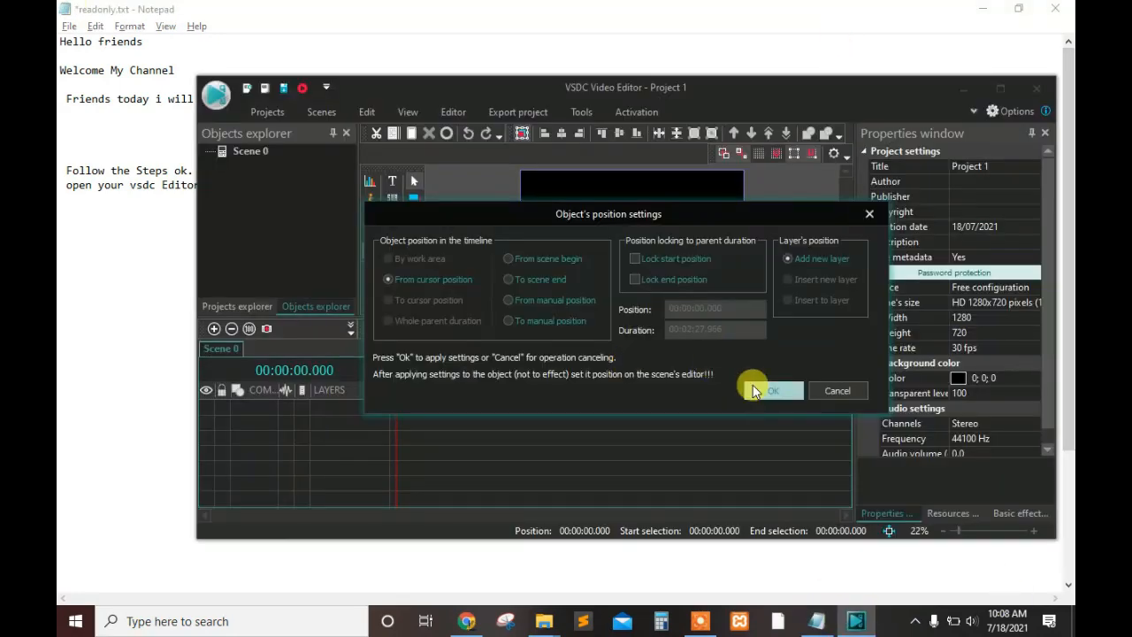
click(770, 390)
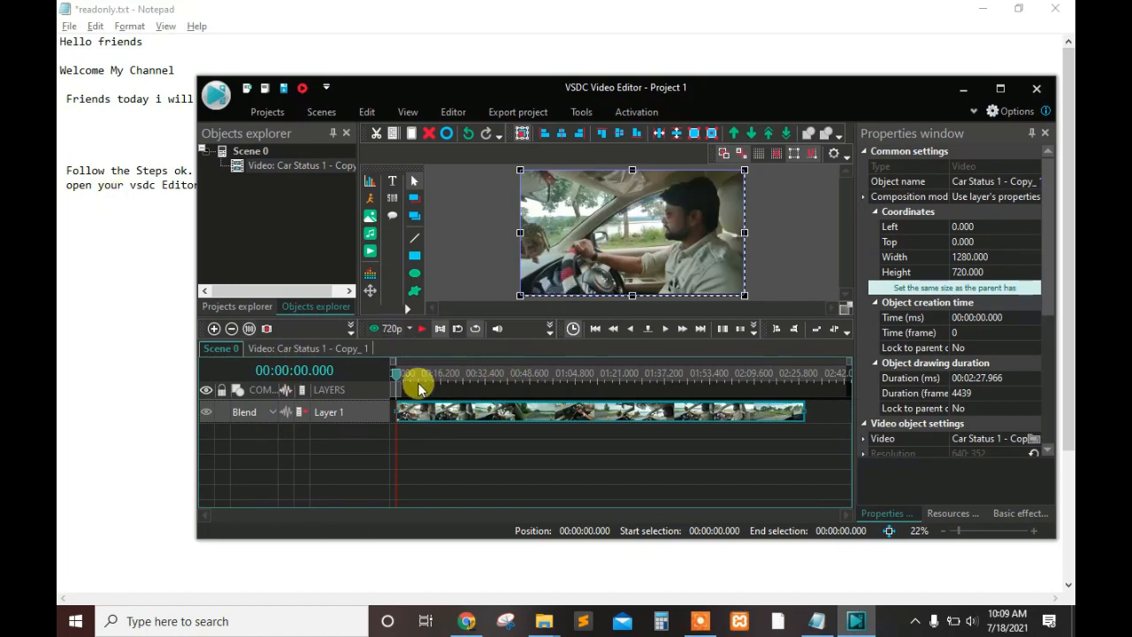
click(418, 332)
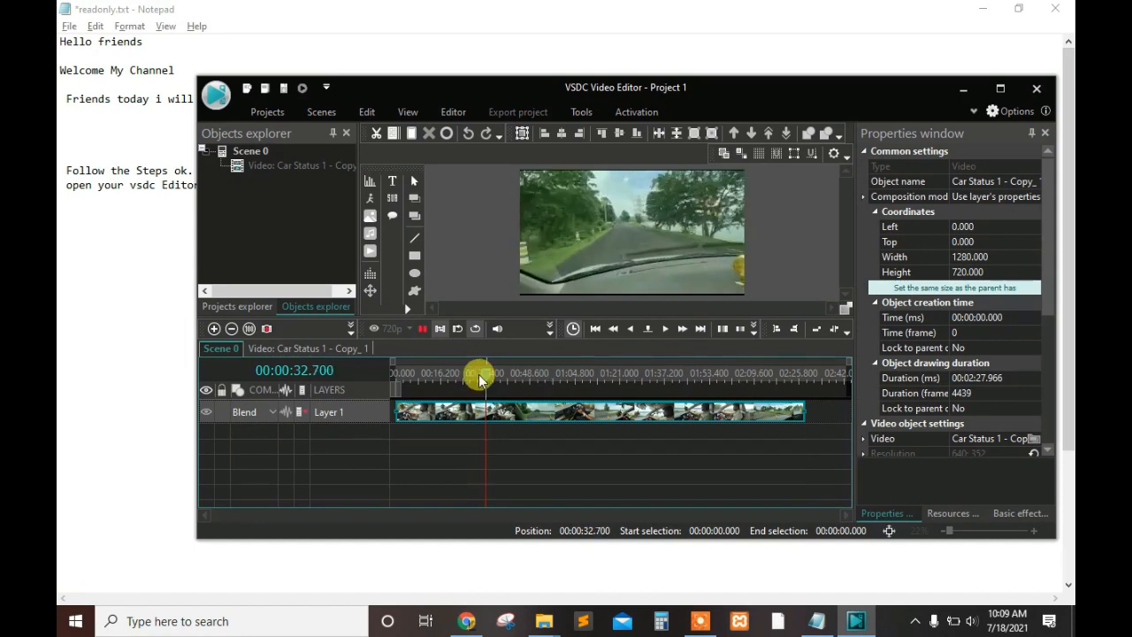
click(421, 330)
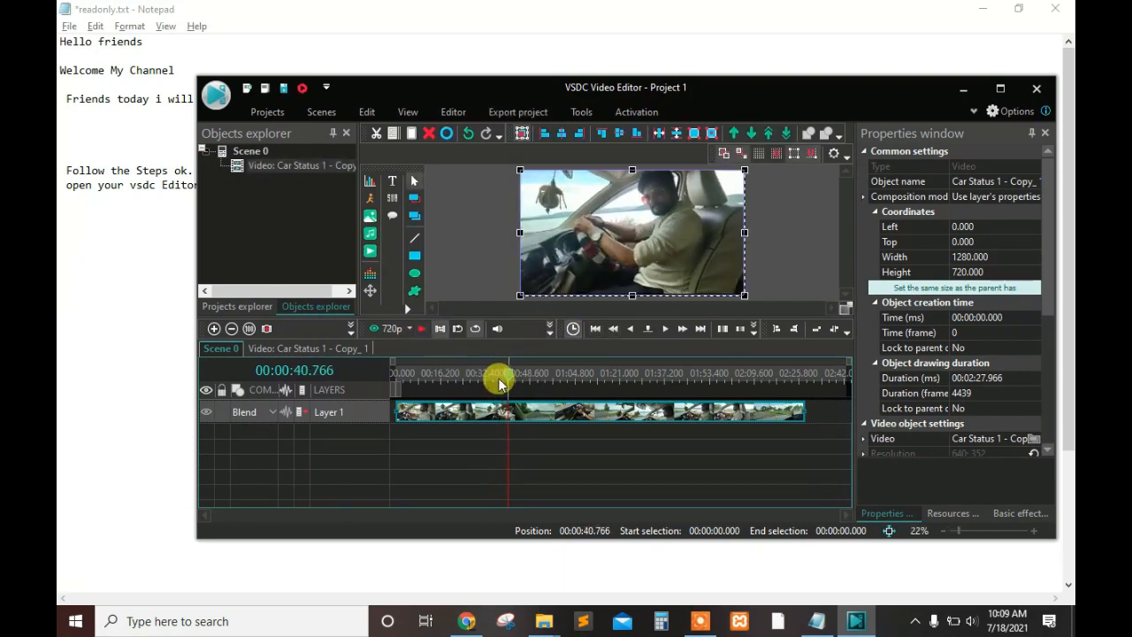
Step: Switch to Notepad and add the line "so i have stopped the video and i want to trim selected part ok." after a blank line
click(806, 616)
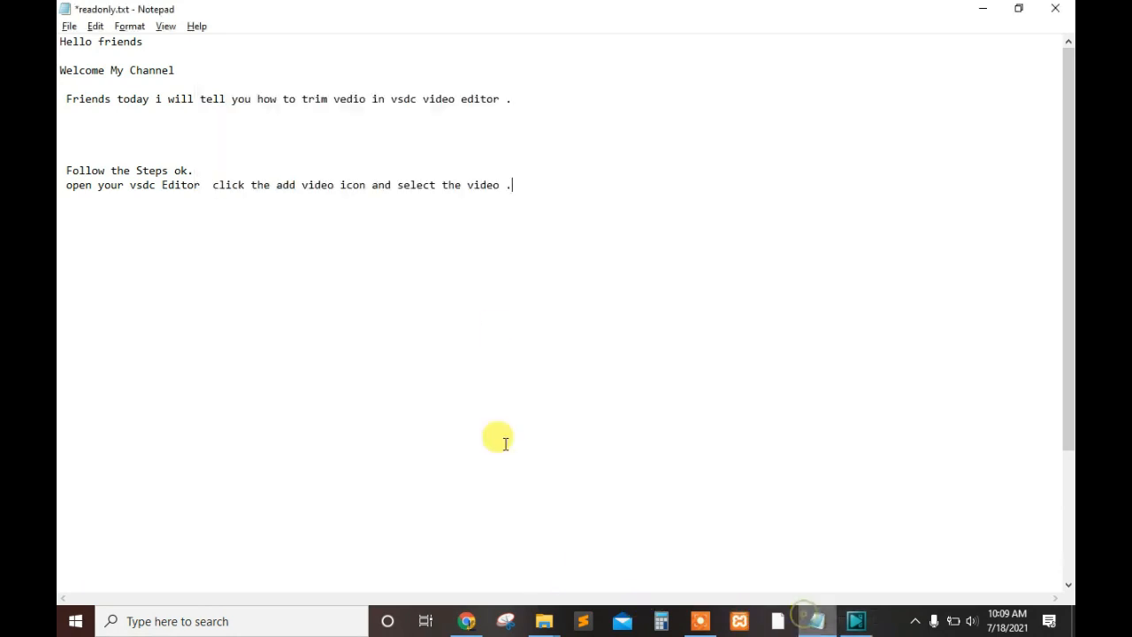
key(Return)
key(Return)
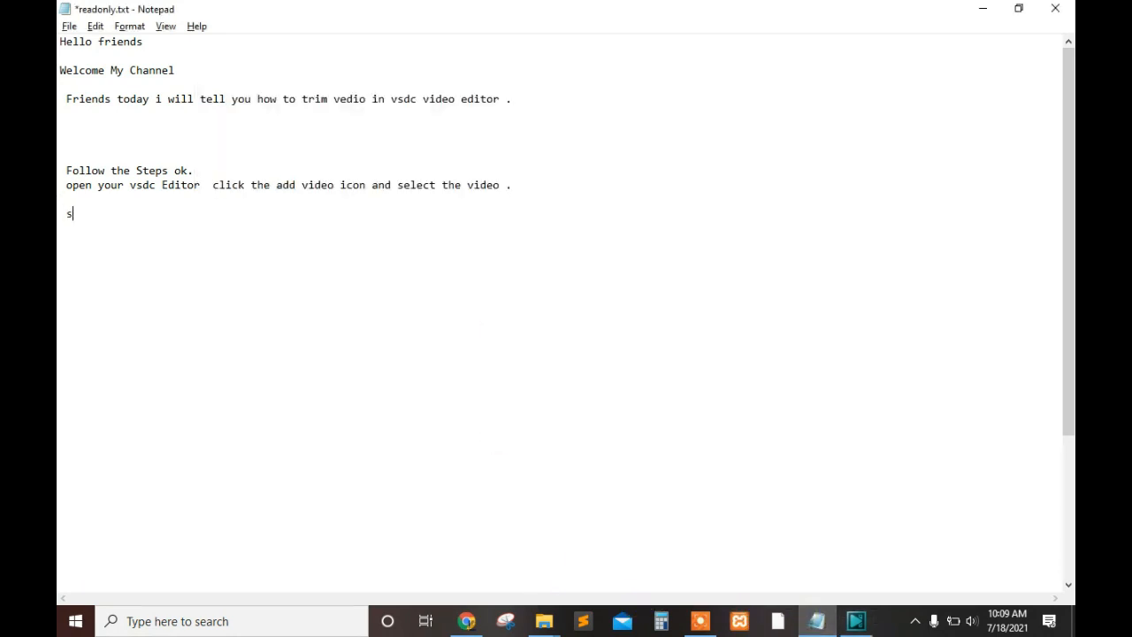
text(so i have stopped the v)
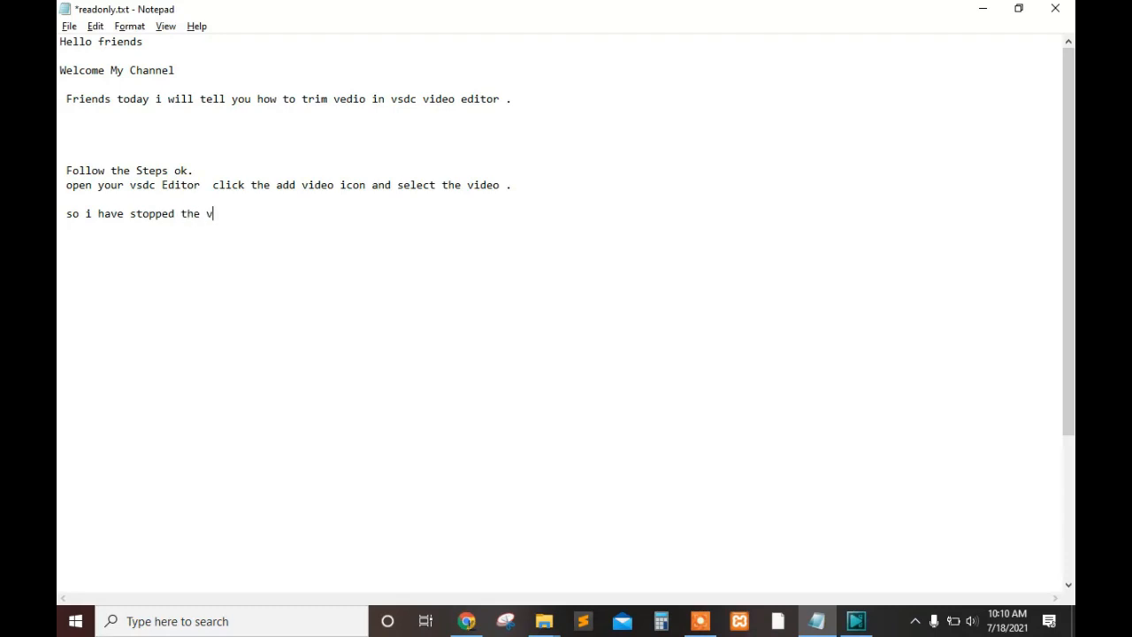
text(o)
text(ideo and i want ti trim )
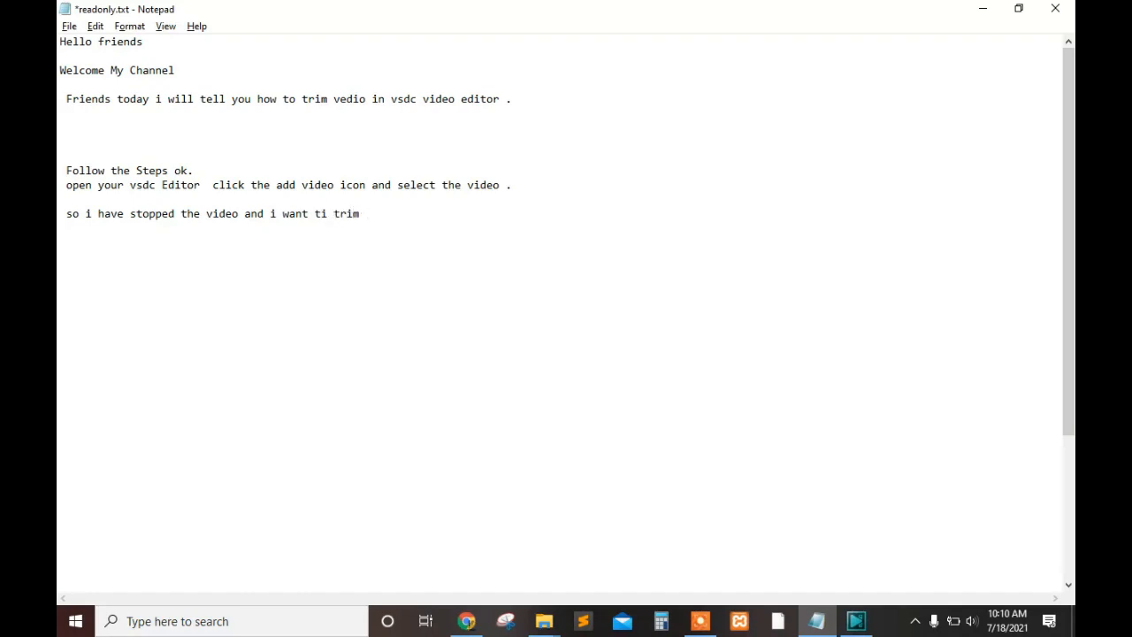
text(be)
text(for)
text(r)
key(BackSpace)
text(e)
key(Left)
key(Left)
key(Left)
key(BackSpace)
text(o)
key(BackSpace)
key(BackSpace)
key(BackSpace)
key(BackSpace)
key(BackSpace)
key(BackSpace)
text(sece)
key(BackSpace)
key(BackSpace)
text(lected part ok)
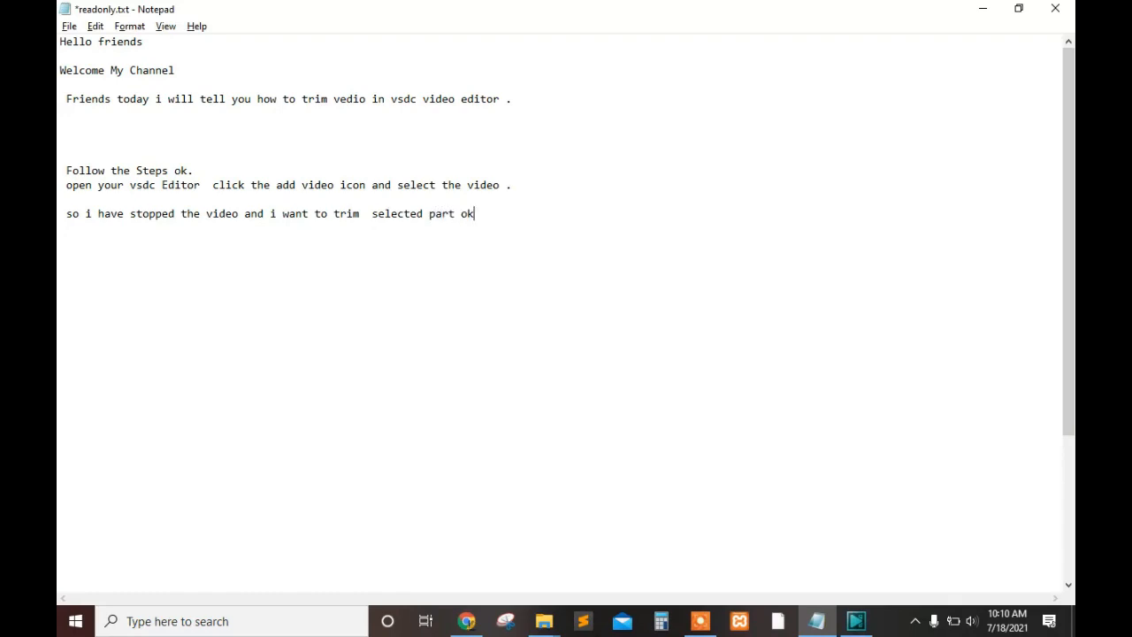
text(.)
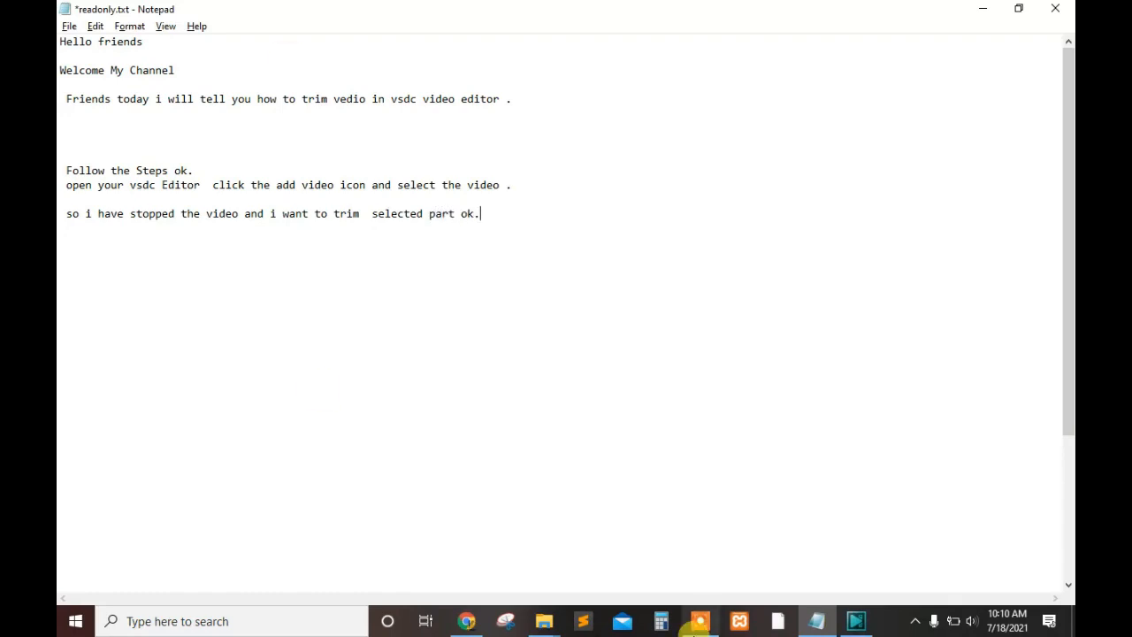
Step: Switch to VSDC Video Editor and look through the editing commands for the cut and trim options
click(854, 620)
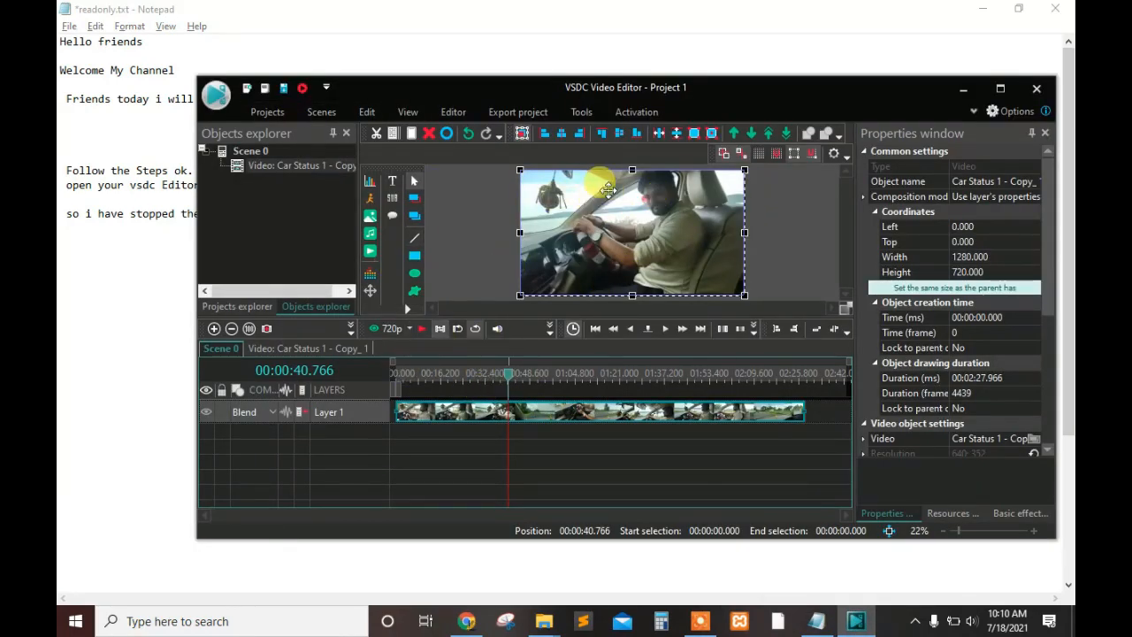
click(372, 117)
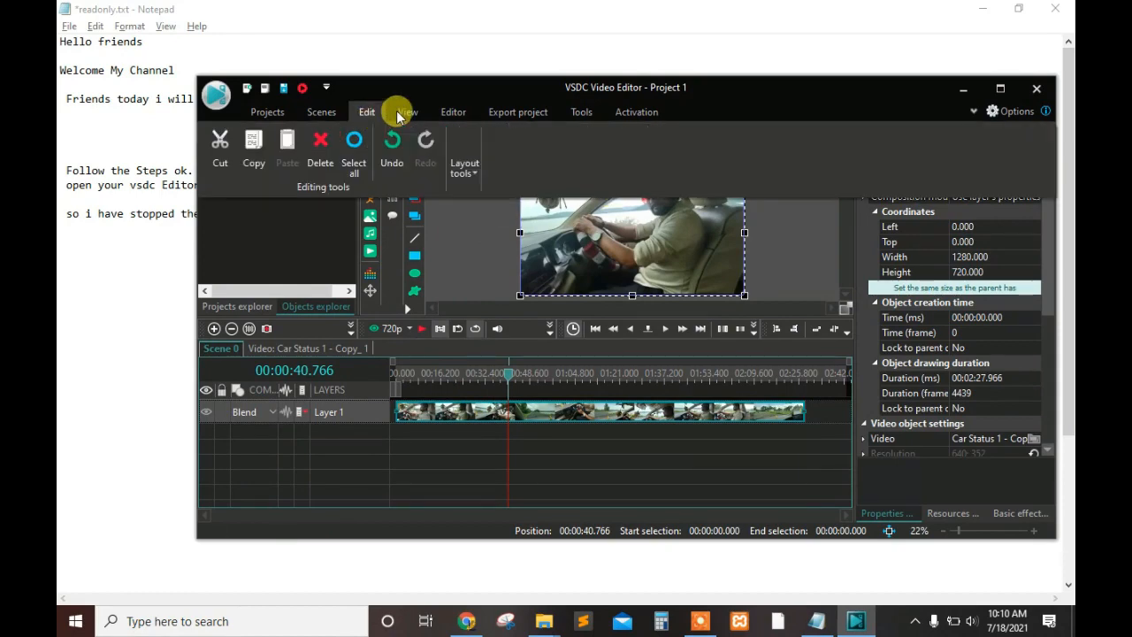
click(399, 116)
click(451, 112)
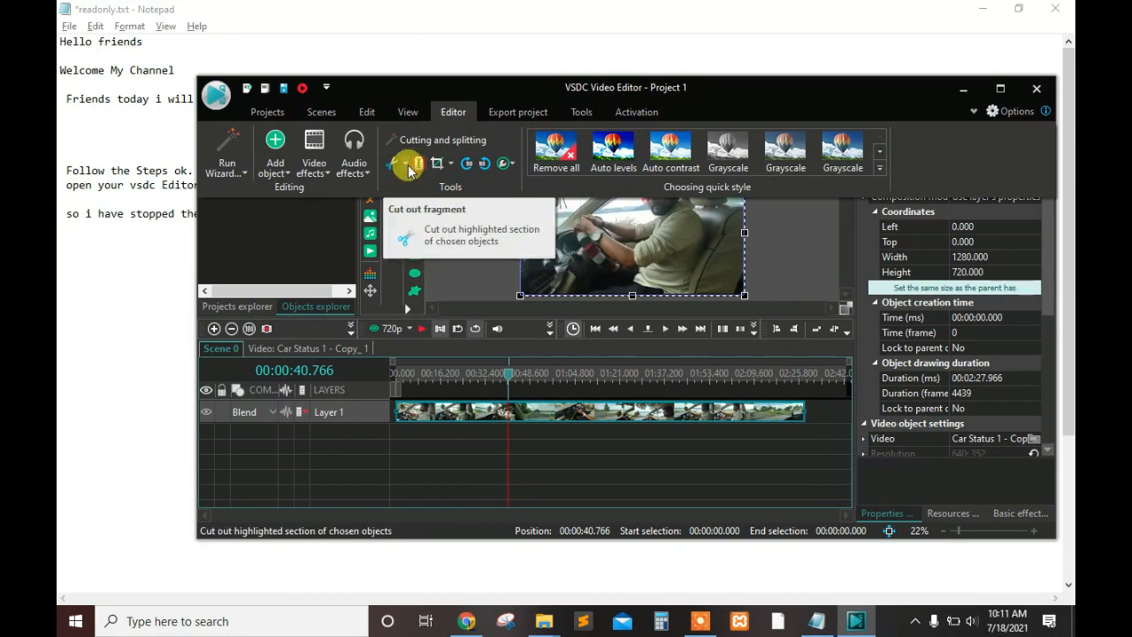
click(408, 166)
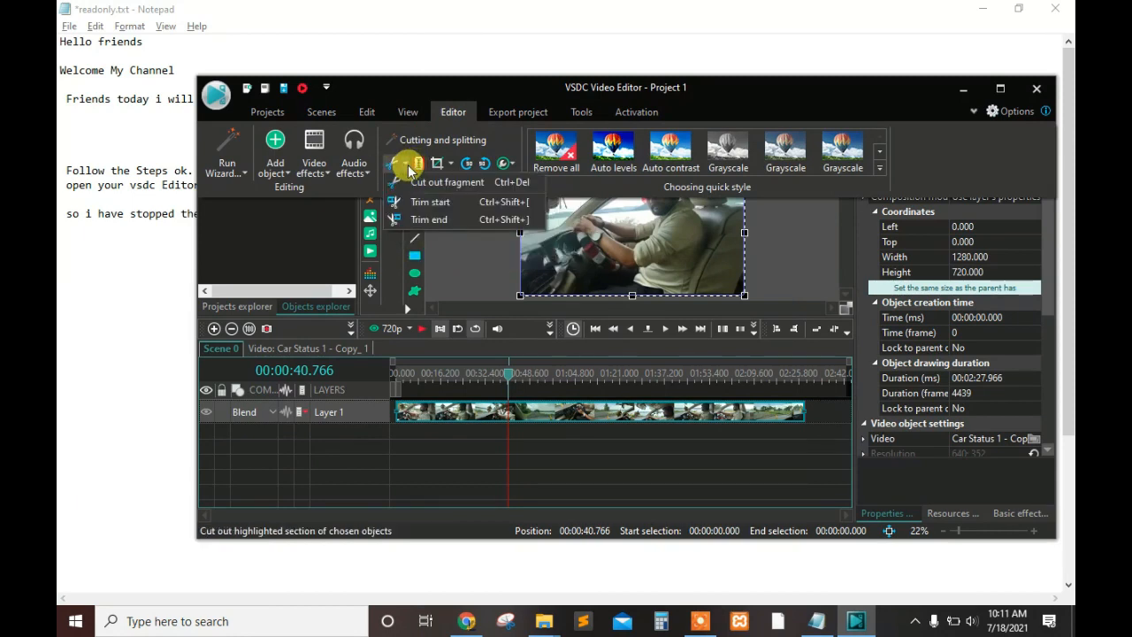
Step: Return to Notepad and write "Now Go to Editor Option and click the" on a new line below the existing notes
click(177, 259)
text(N)
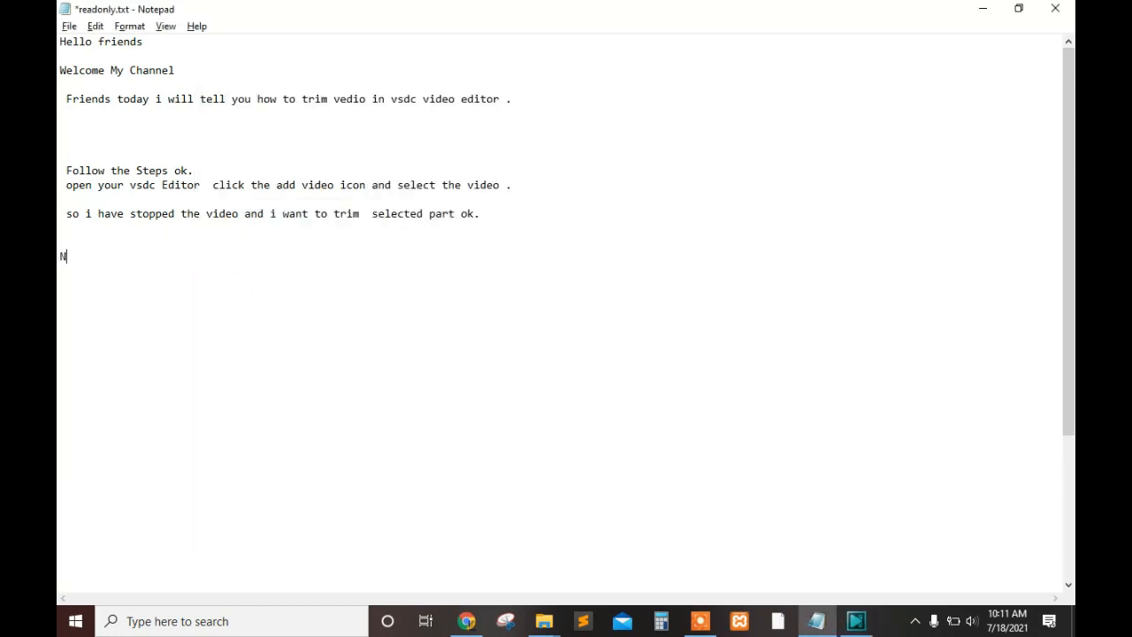
text(ow Go to Editor Optin)
key(BackSpace)
key(BackSpace)
text(tion and)
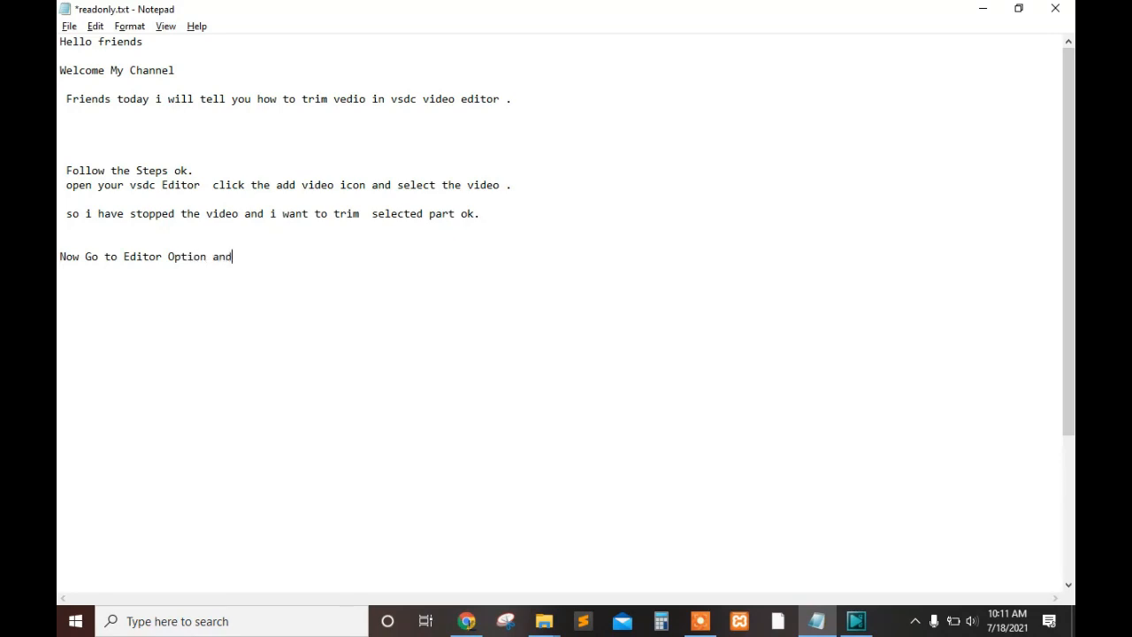
text( click the)
Step: In VSDC Video Editor, trim the start of the video clip at the 00:00:40.766 cursor position
click(855, 620)
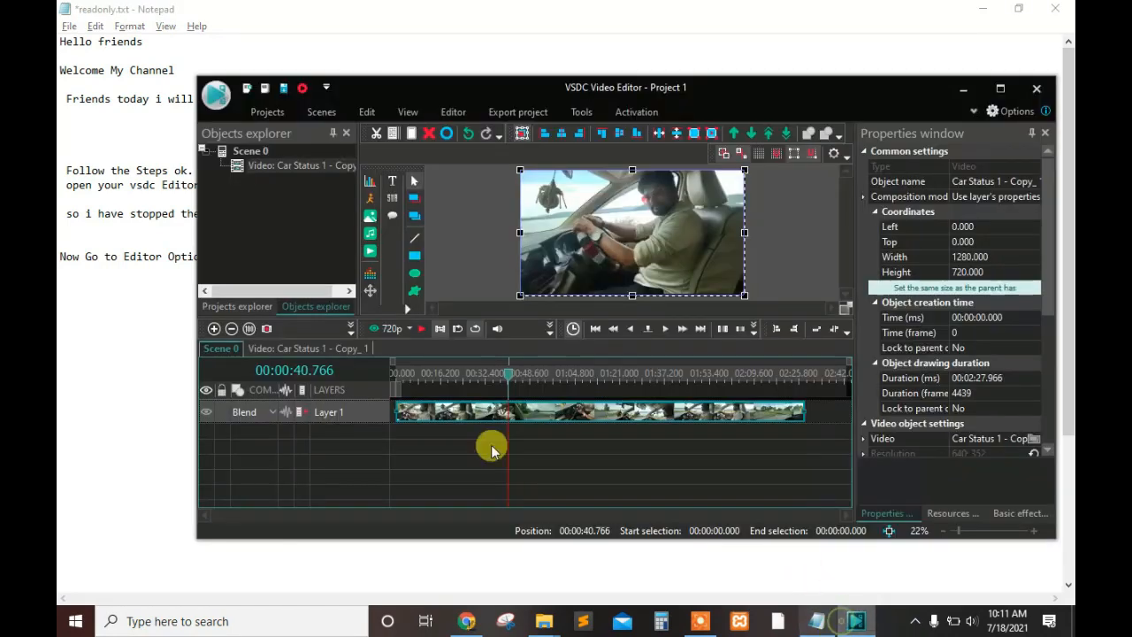
click(446, 113)
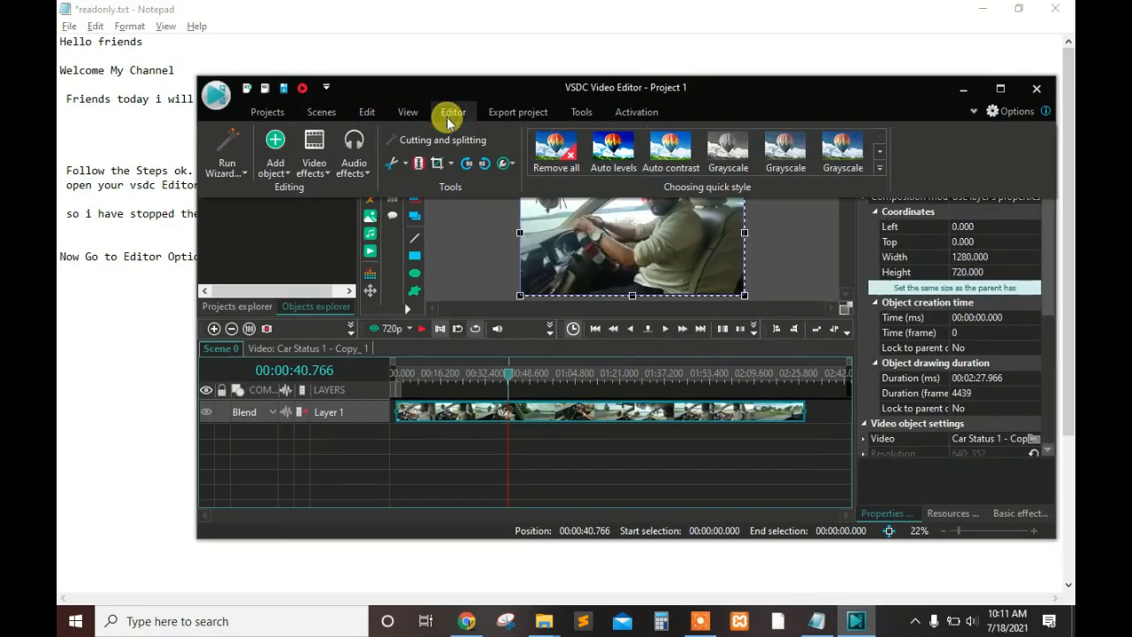
click(408, 168)
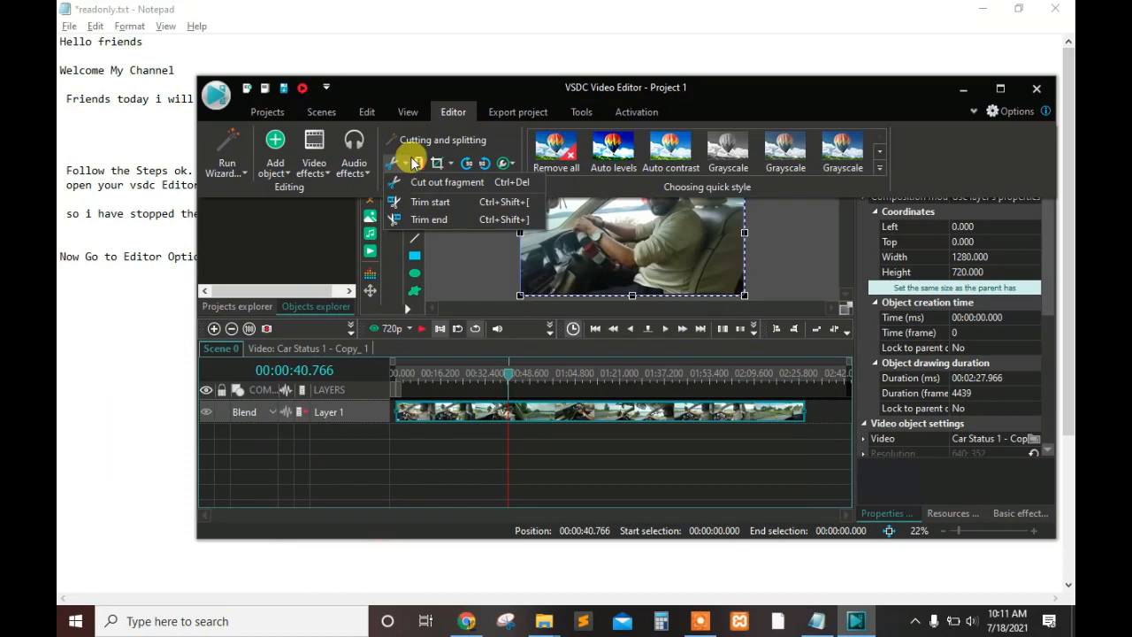
click(428, 203)
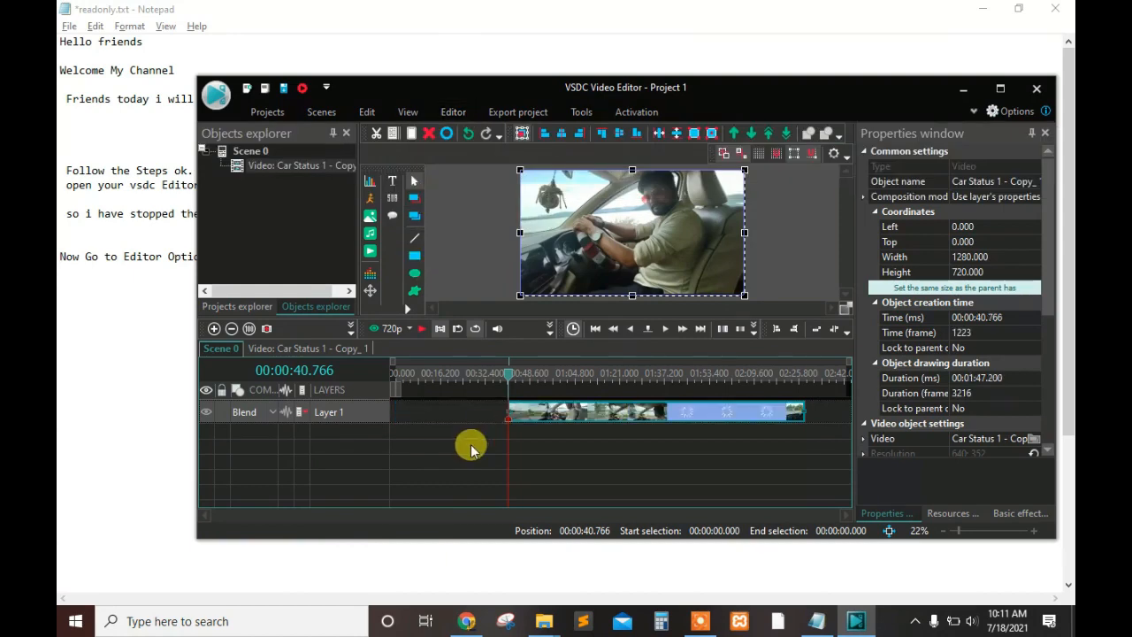
Step: Return to Notepad and finish the last line with "trim start so from strat video have to trim."
click(963, 88)
text(the t)
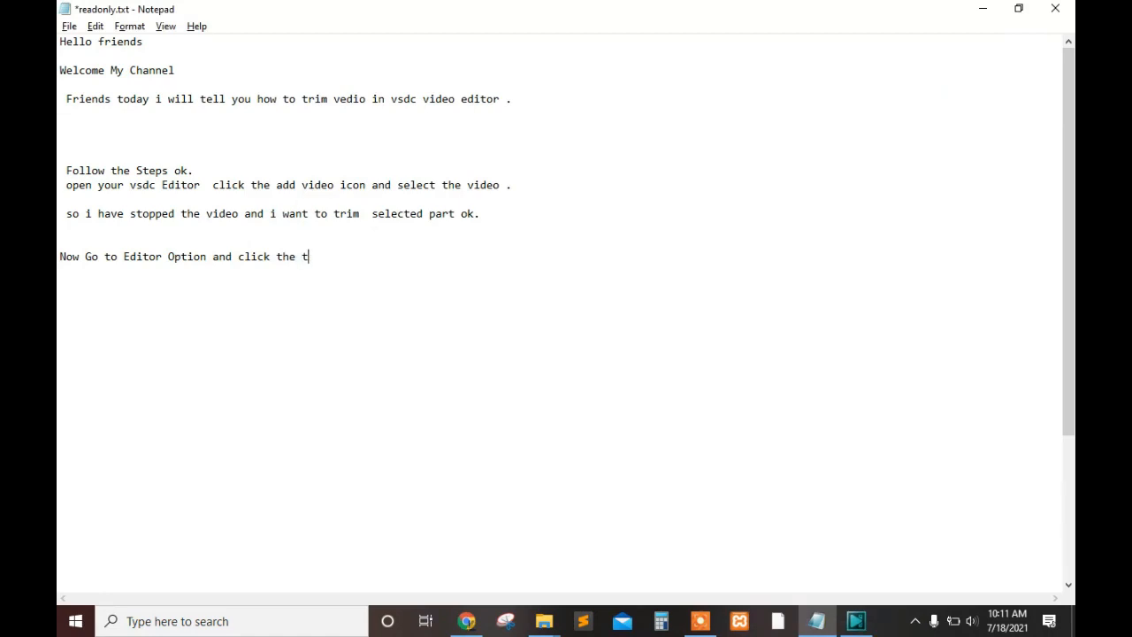
text(rim start so from strat vi)
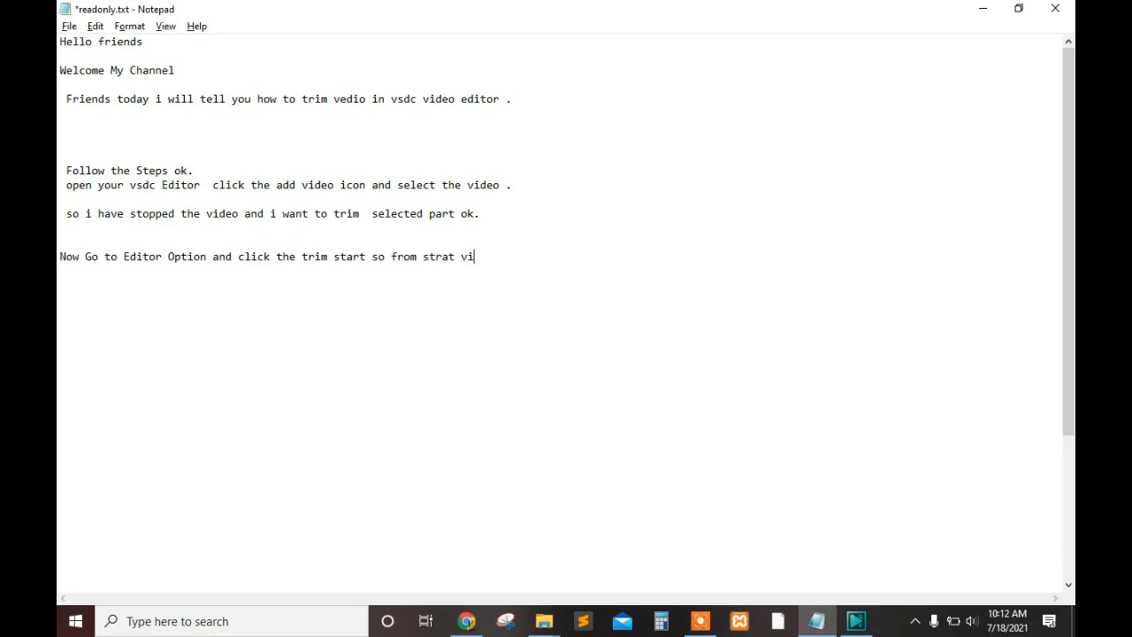
key(BackSpace)
text(id)
text(eo wi)
key(BackSpace)
key(BackSpace)
text(have to trim.)
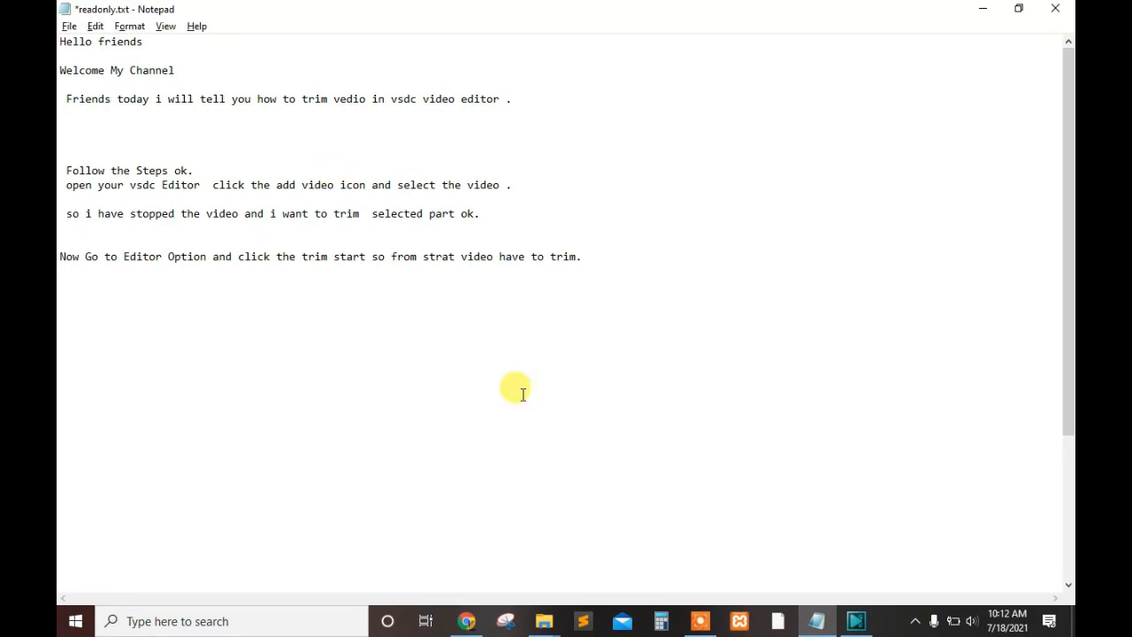
Step: Switch to VSDC Video Editor, preview the clip at different points, and stop playback with the cursor at 00:02:03.066
click(855, 621)
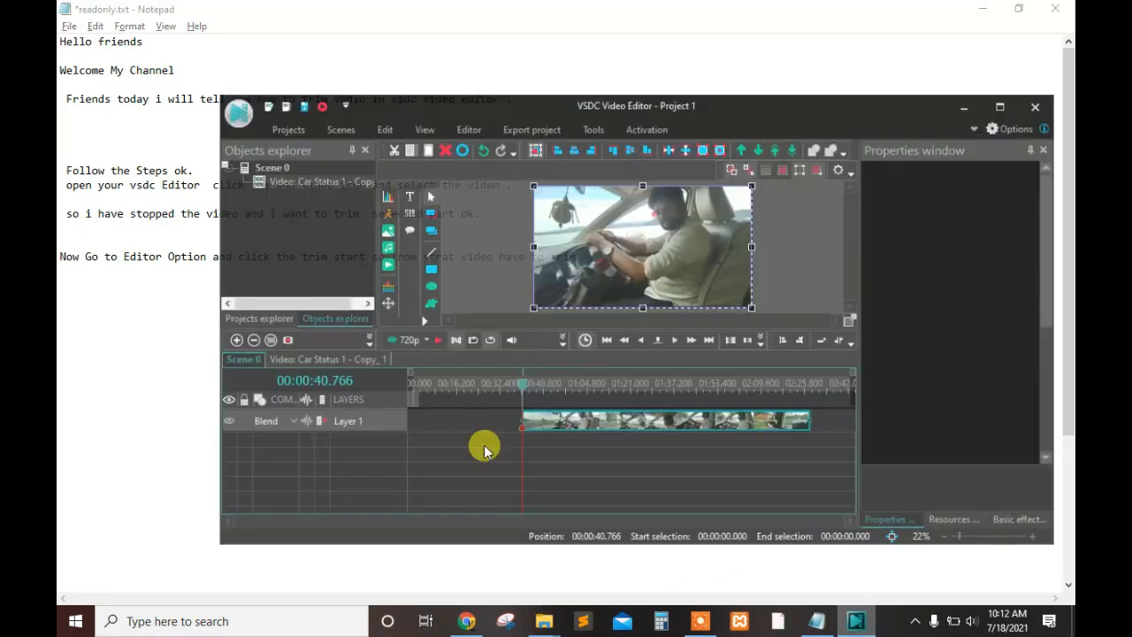
click(422, 328)
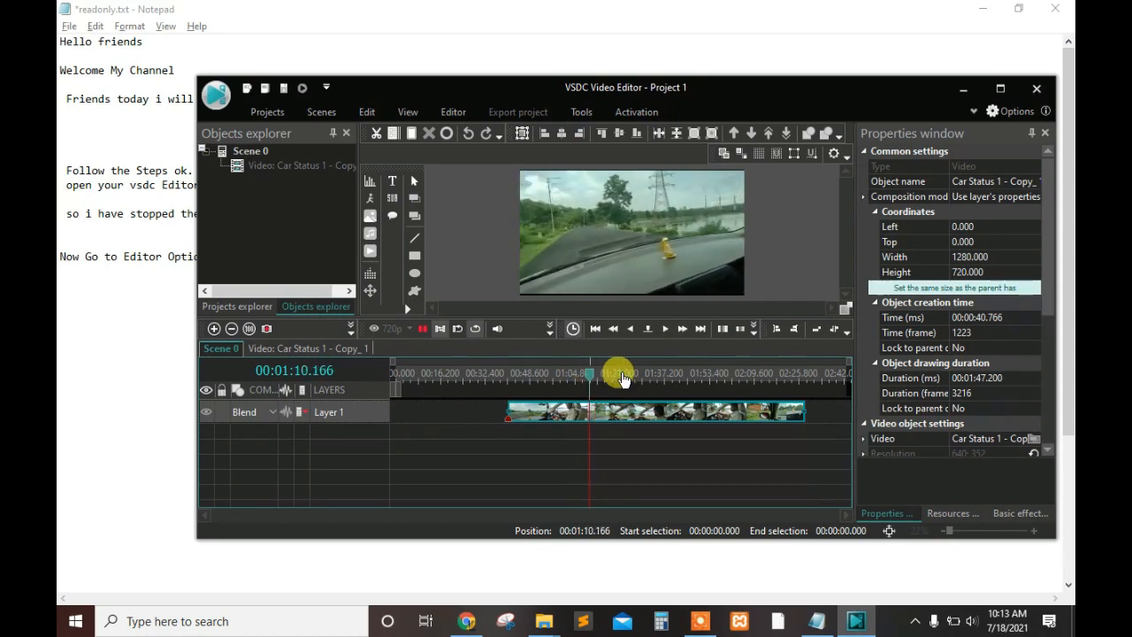
drag(623, 378, 698, 379)
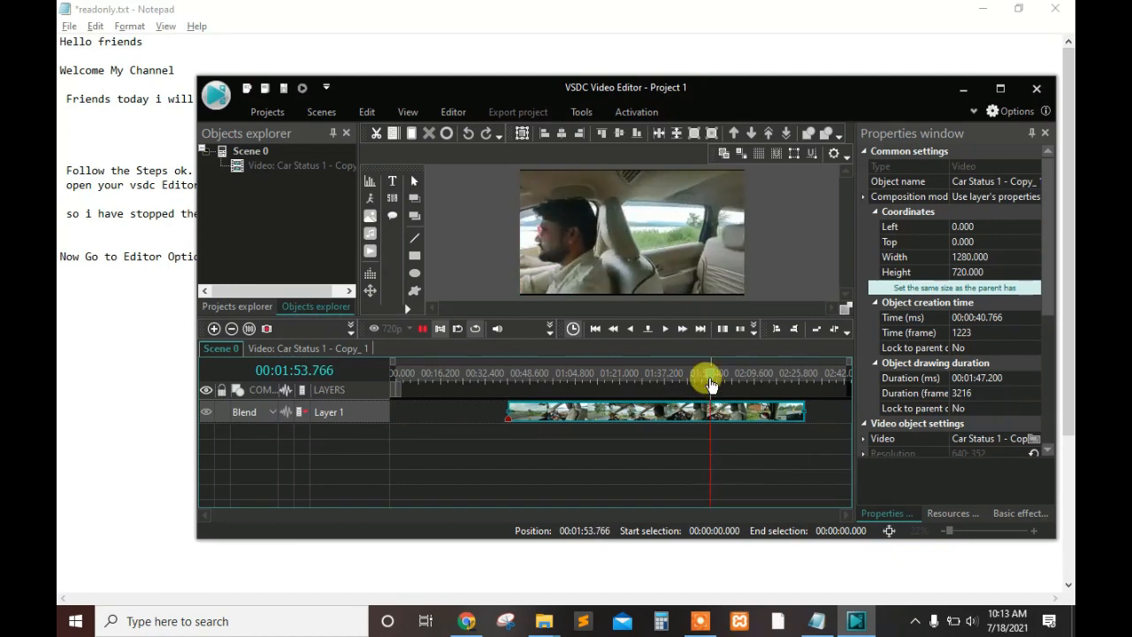
drag(712, 380, 725, 379)
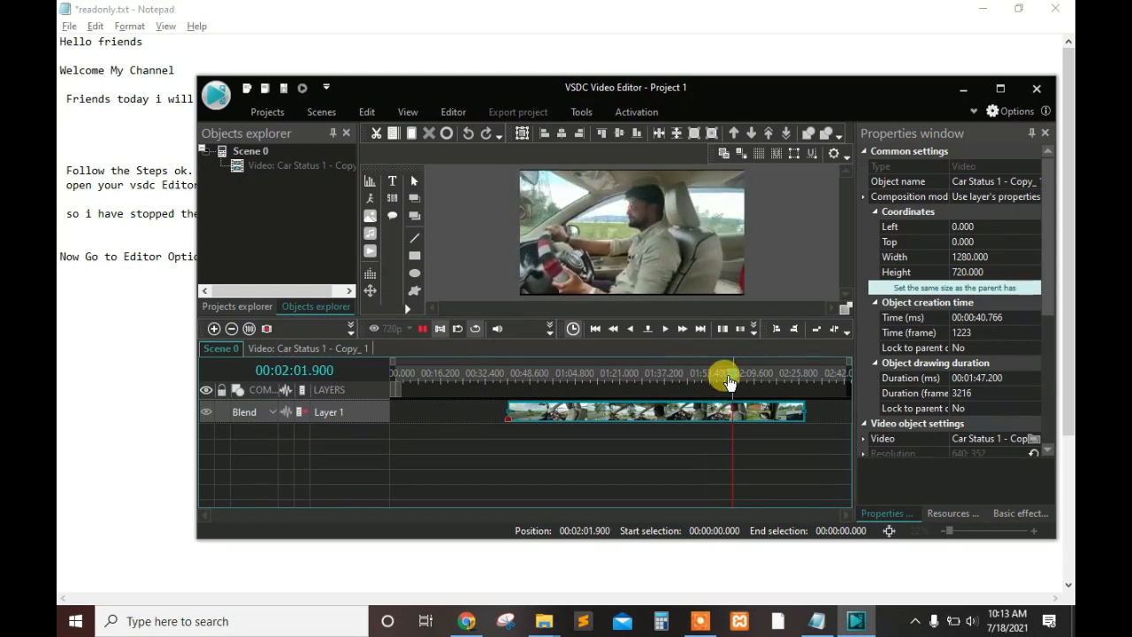
click(727, 379)
click(780, 379)
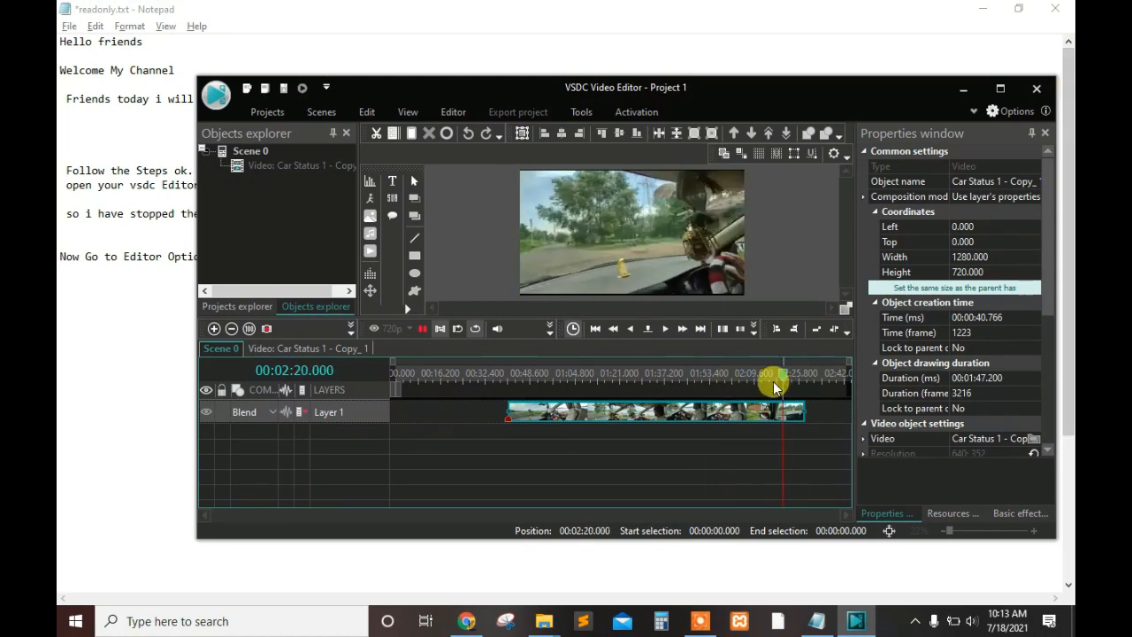
click(745, 379)
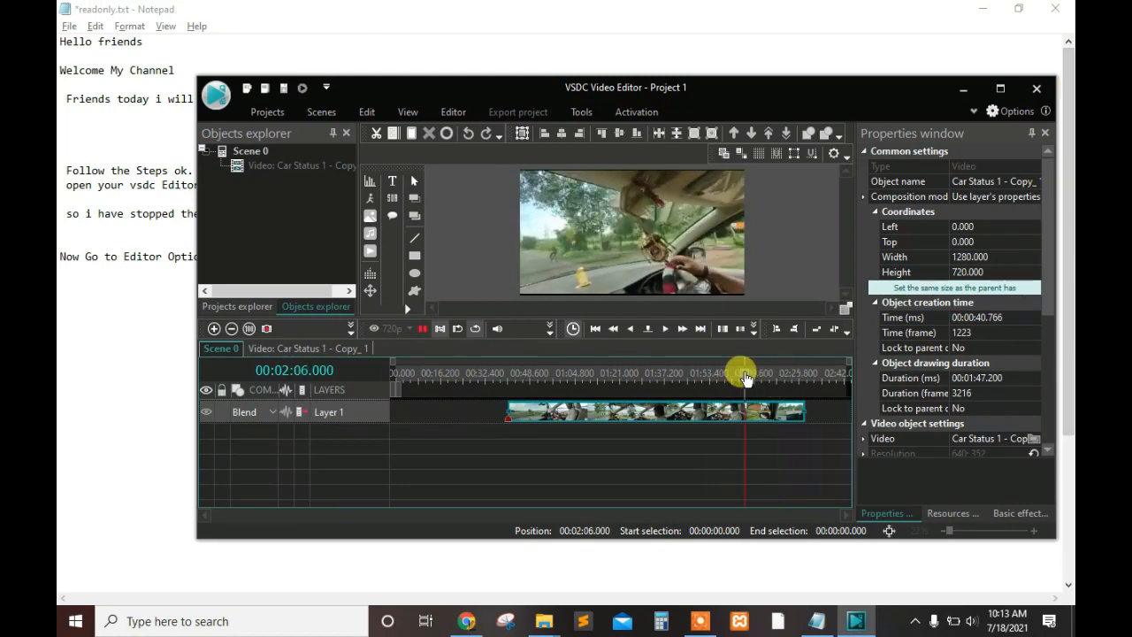
drag(745, 379, 727, 378)
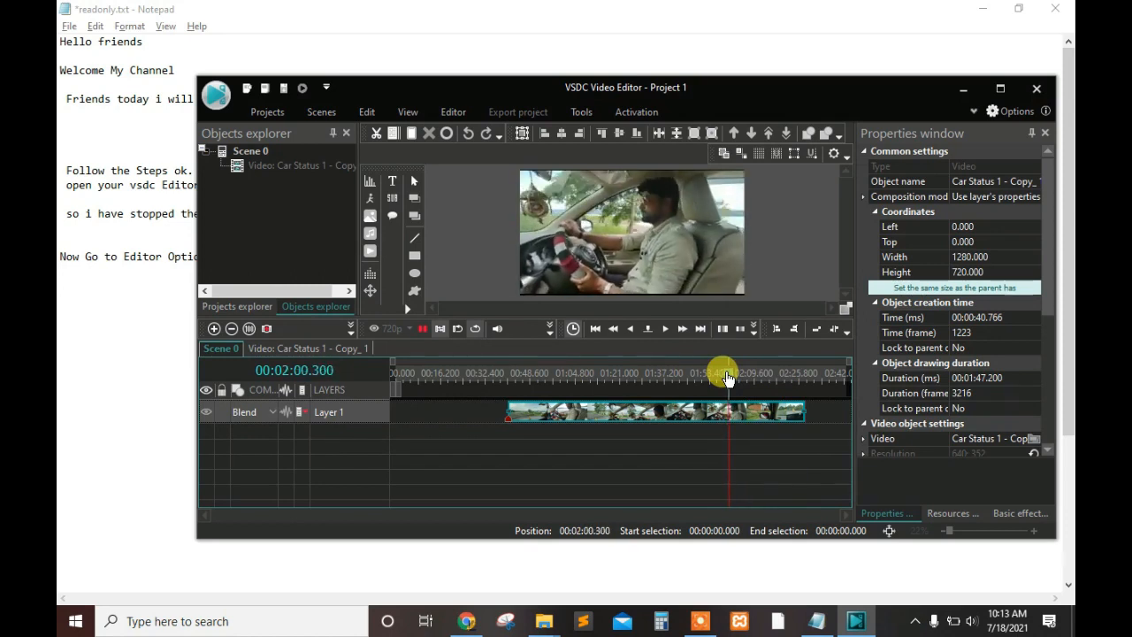
click(726, 379)
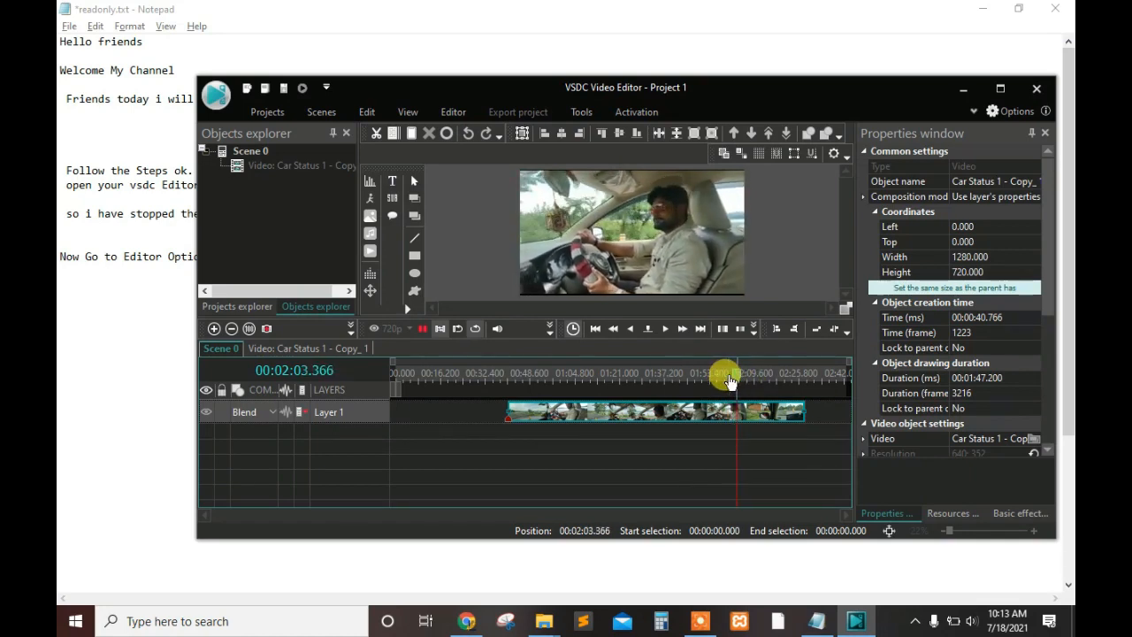
click(728, 375)
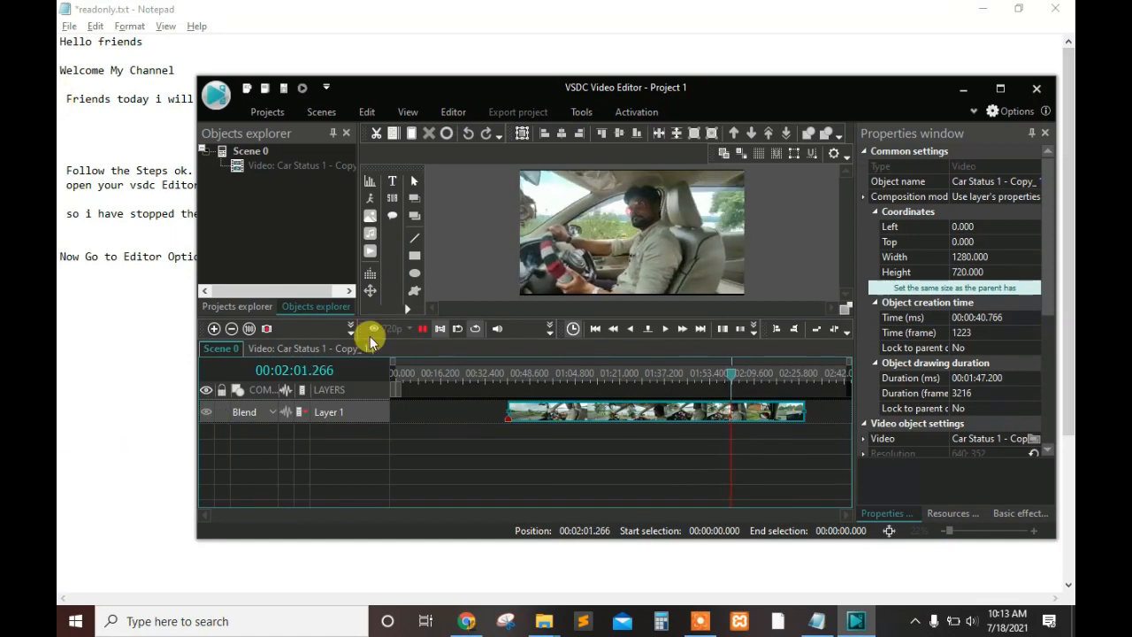
click(422, 329)
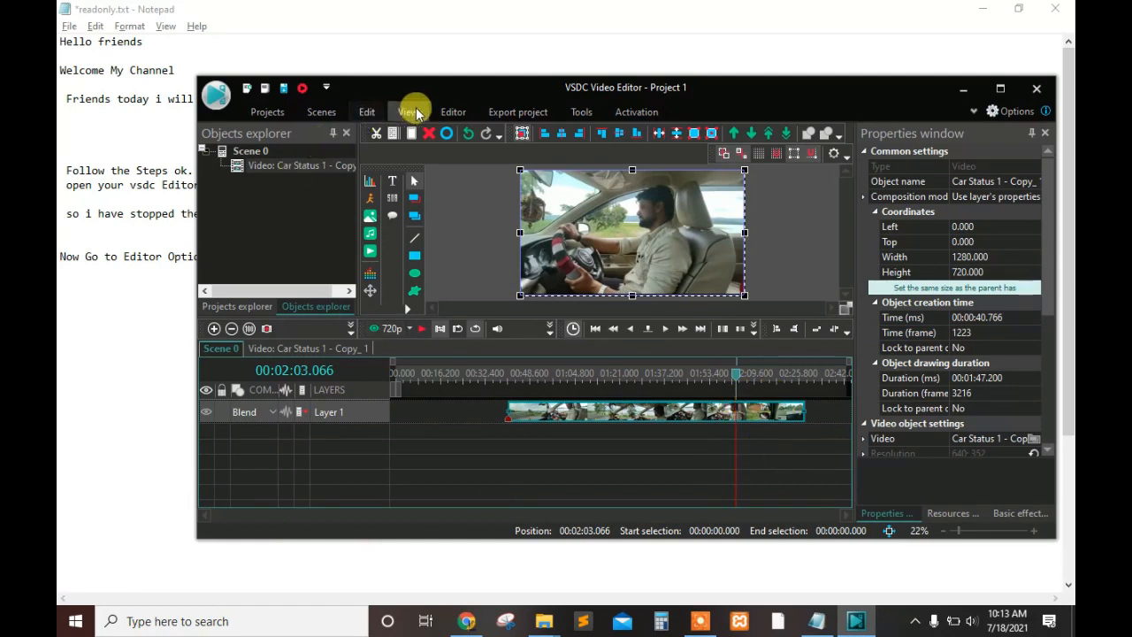
Step: Trim the end of the video clip at the current cursor position
click(441, 108)
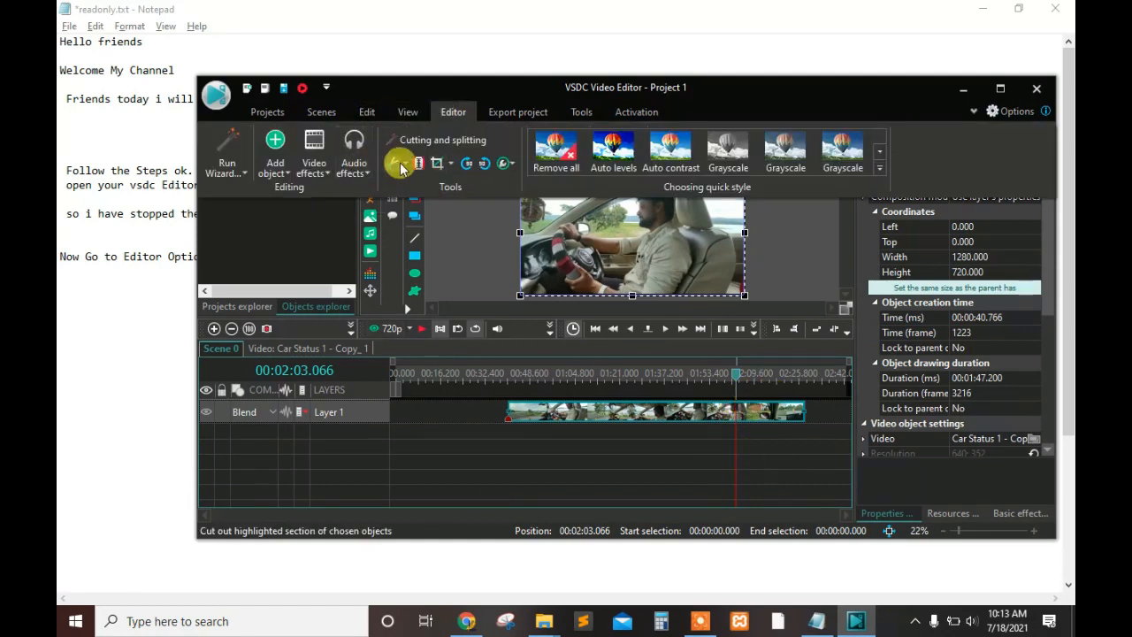
click(404, 164)
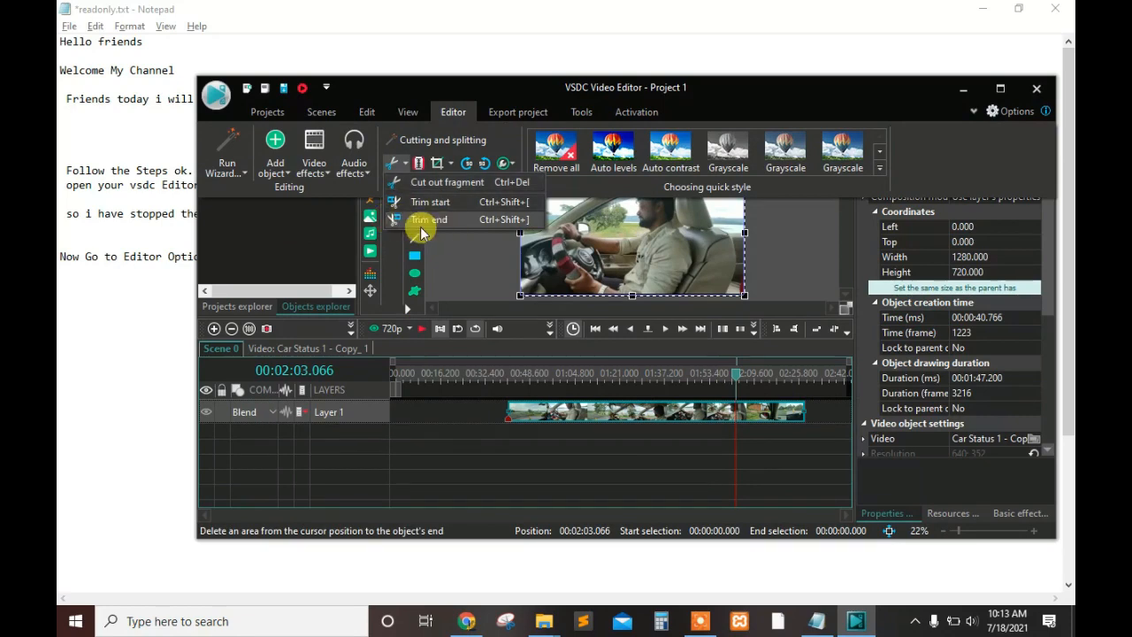
click(421, 221)
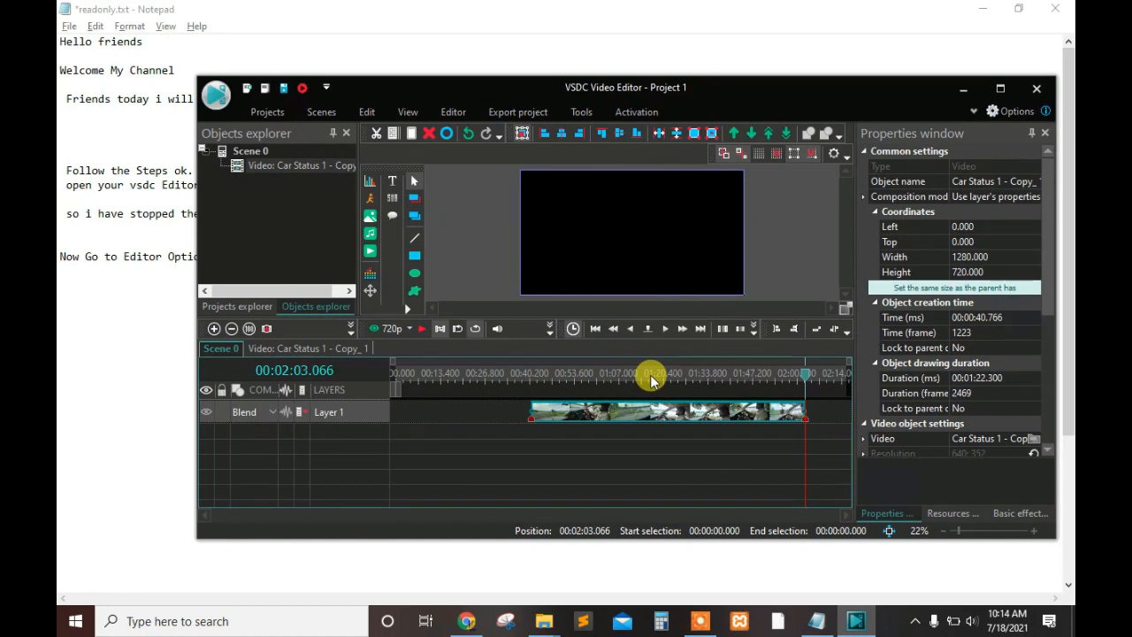
Step: Return to Notepad and add the line "i have selected the trim end ok Now save the vedio ." below the existing notes
click(964, 89)
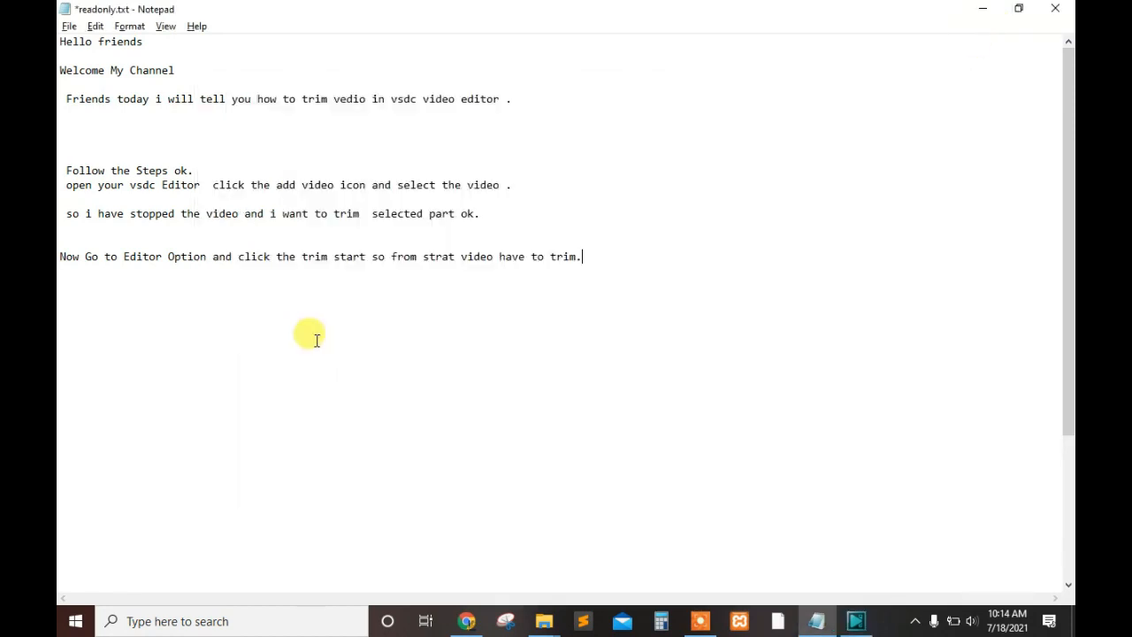
key(Return)
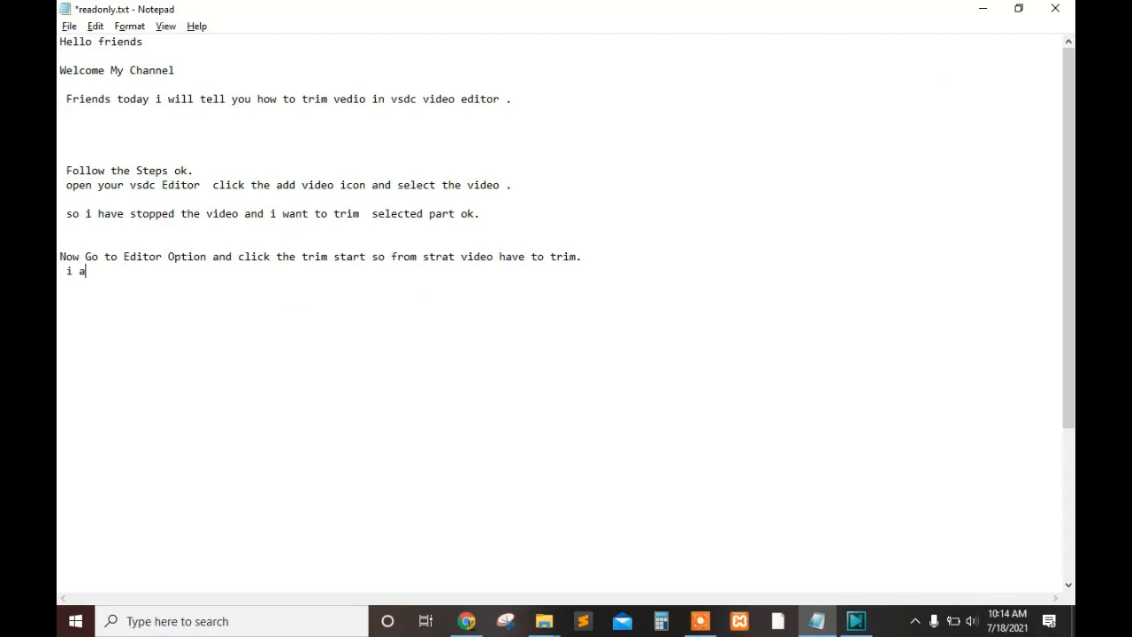
text(i am sele)
key(BackSpace)
key(BackSpace)
key(BackSpace)
key(BackSpace)
key(BackSpace)
text(have selected the trim)
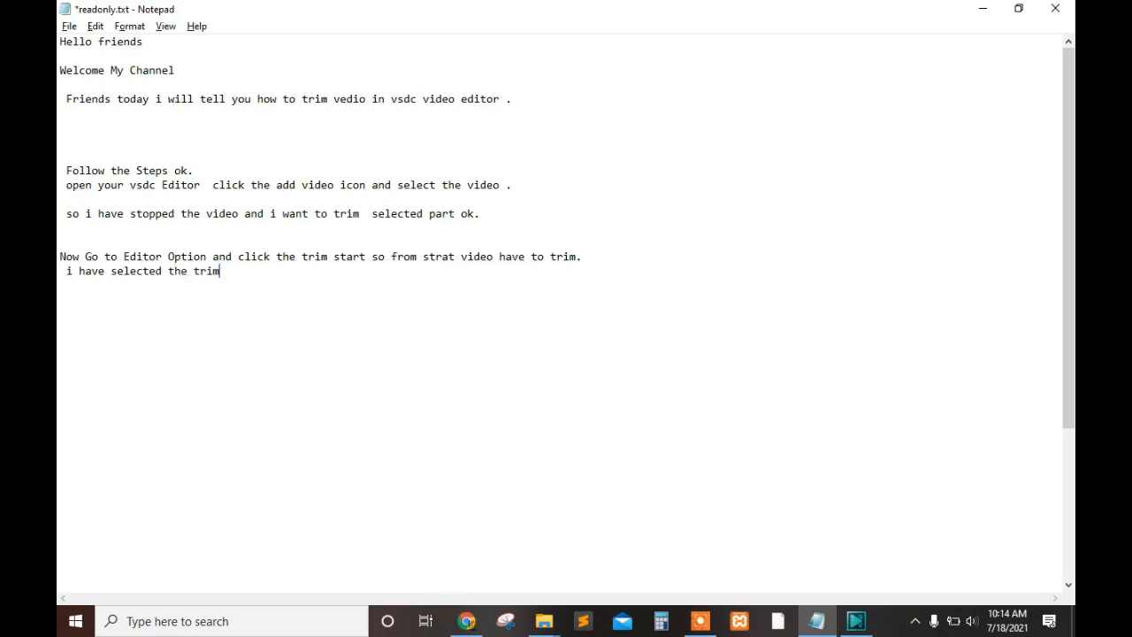
text( end ok Now save the )
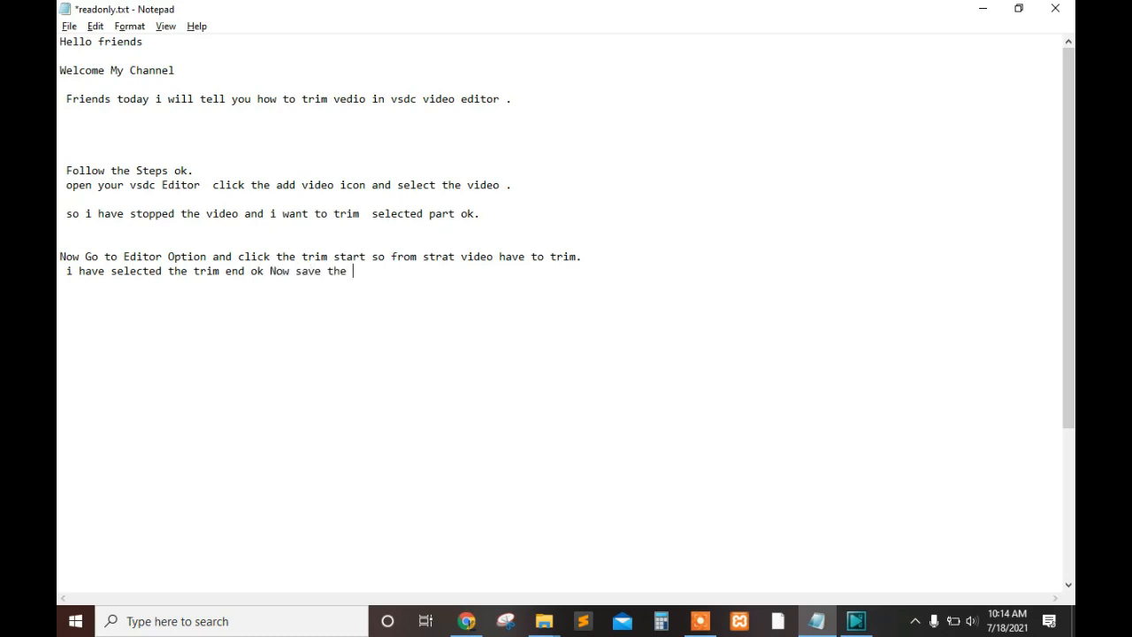
text(vedio .)
Step: Add a new line reading "your video have to trim strat and end ok" to the notes
key(Return)
text(your video )
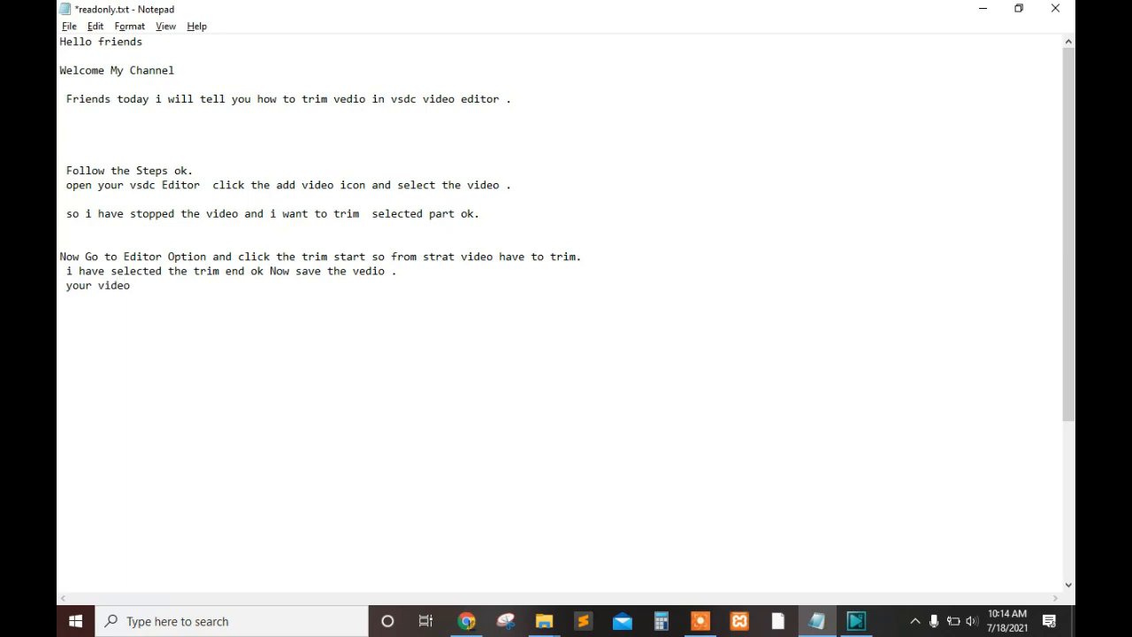
text(have to trim strat and e)
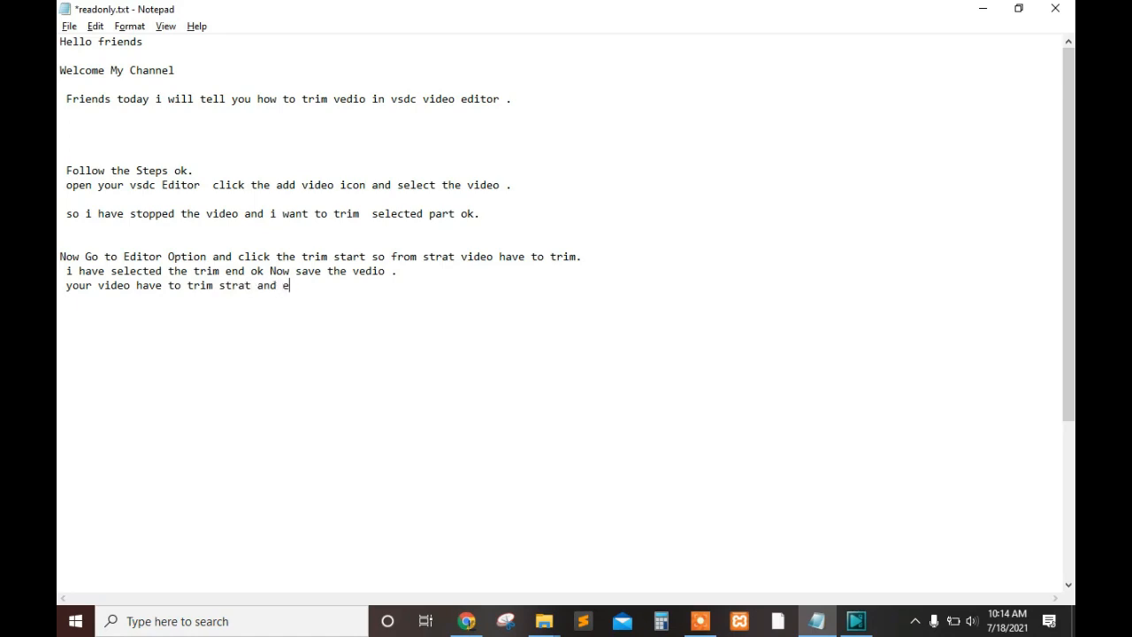
text(nd ok)
Step: Review the closing subscribe message and the "Thank you" line at the end of the notes
scroll(1066, 118, down, 5)
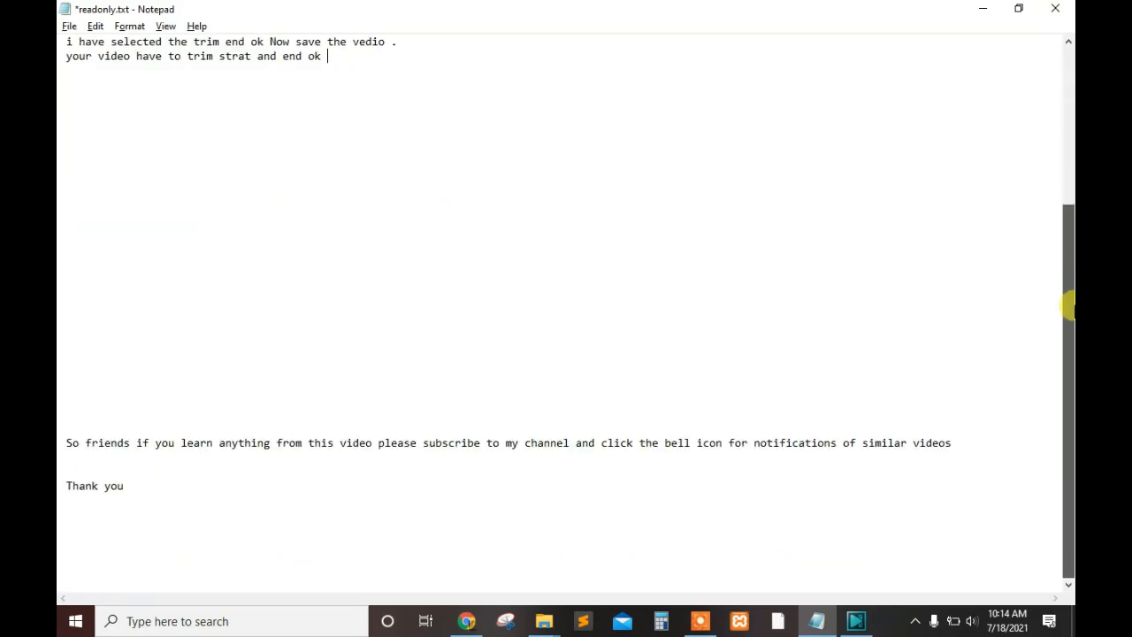
drag(68, 442, 882, 465)
click(303, 442)
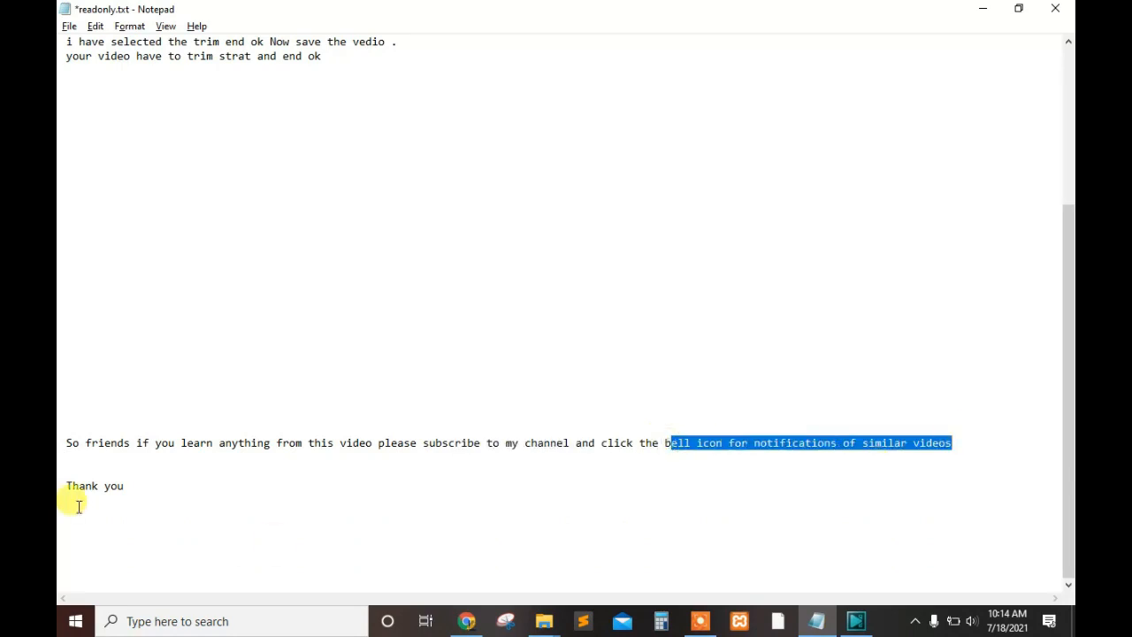
click(104, 497)
click(699, 621)
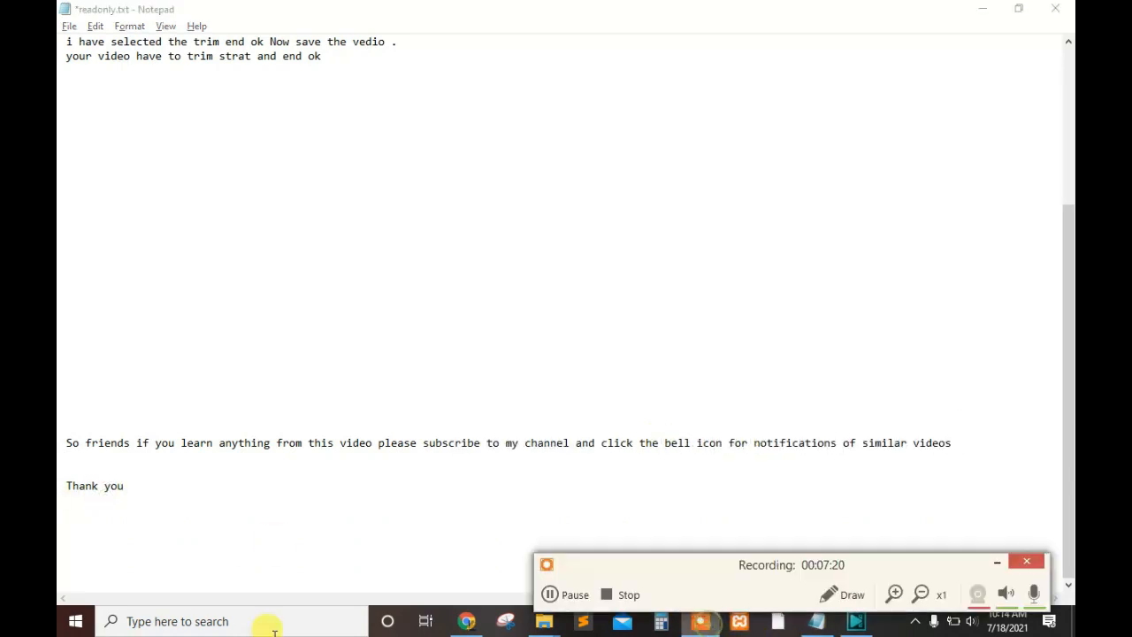